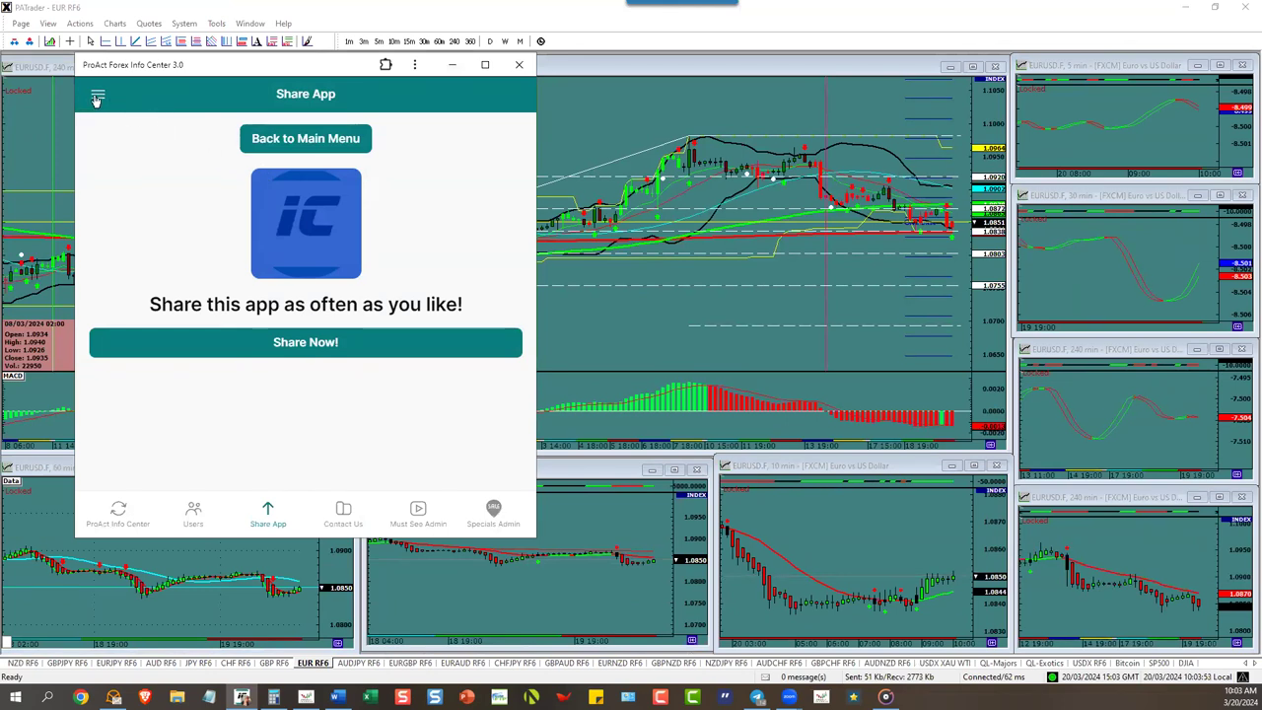
# Step: Open the Info Center's ATR table (03.19.2024) and find EUR/USD's 14 Day value of 49
pyautogui.click(484, 65)
pyautogui.click(376, 40)
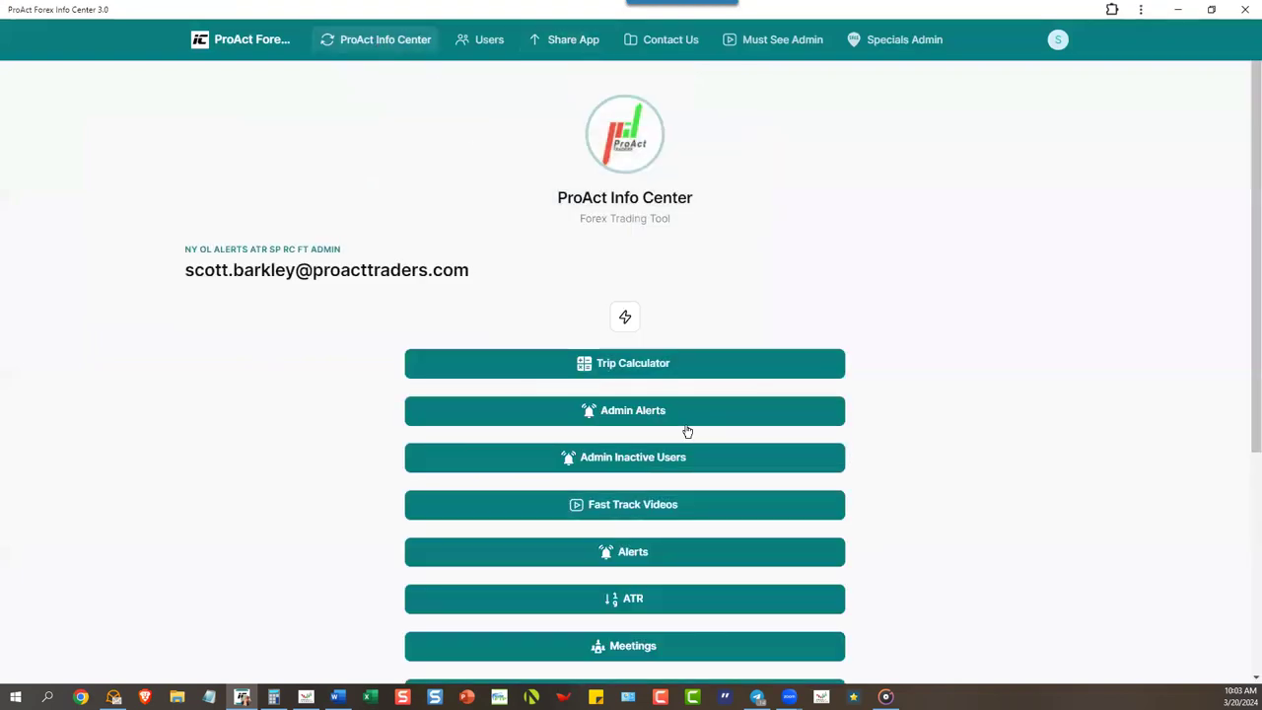
pyautogui.click(660, 597)
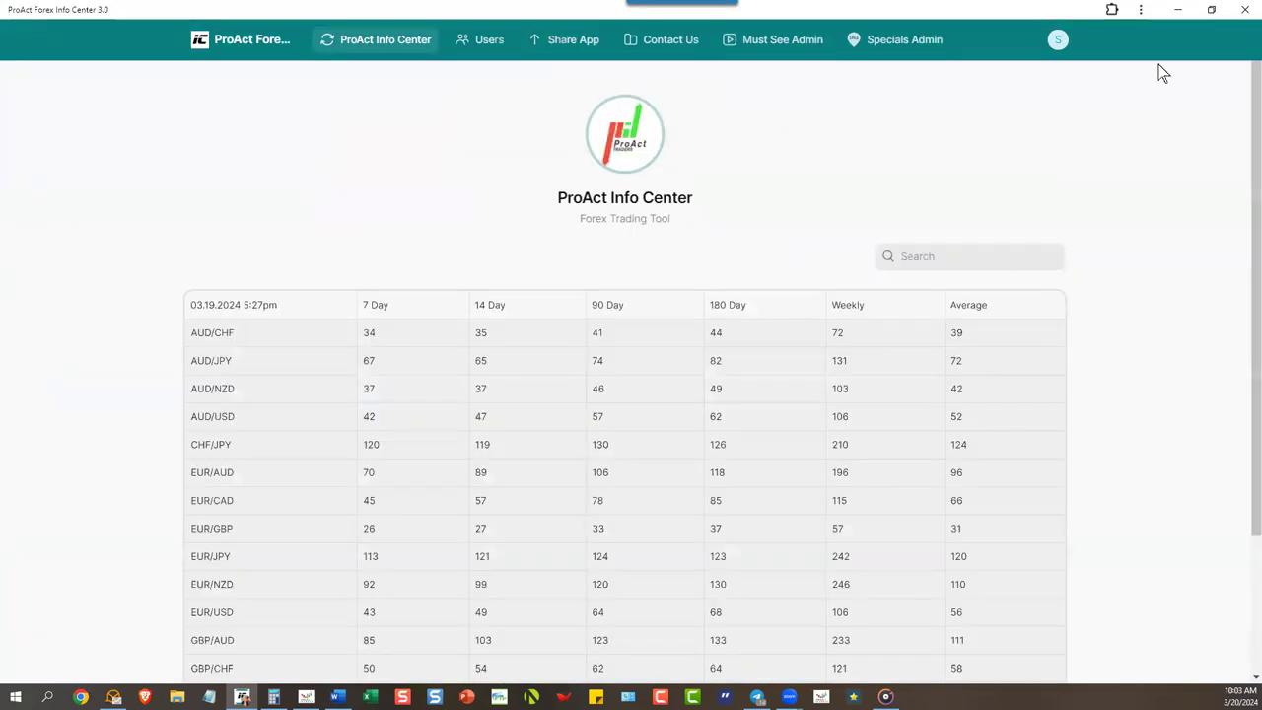
pyautogui.click(1210, 9)
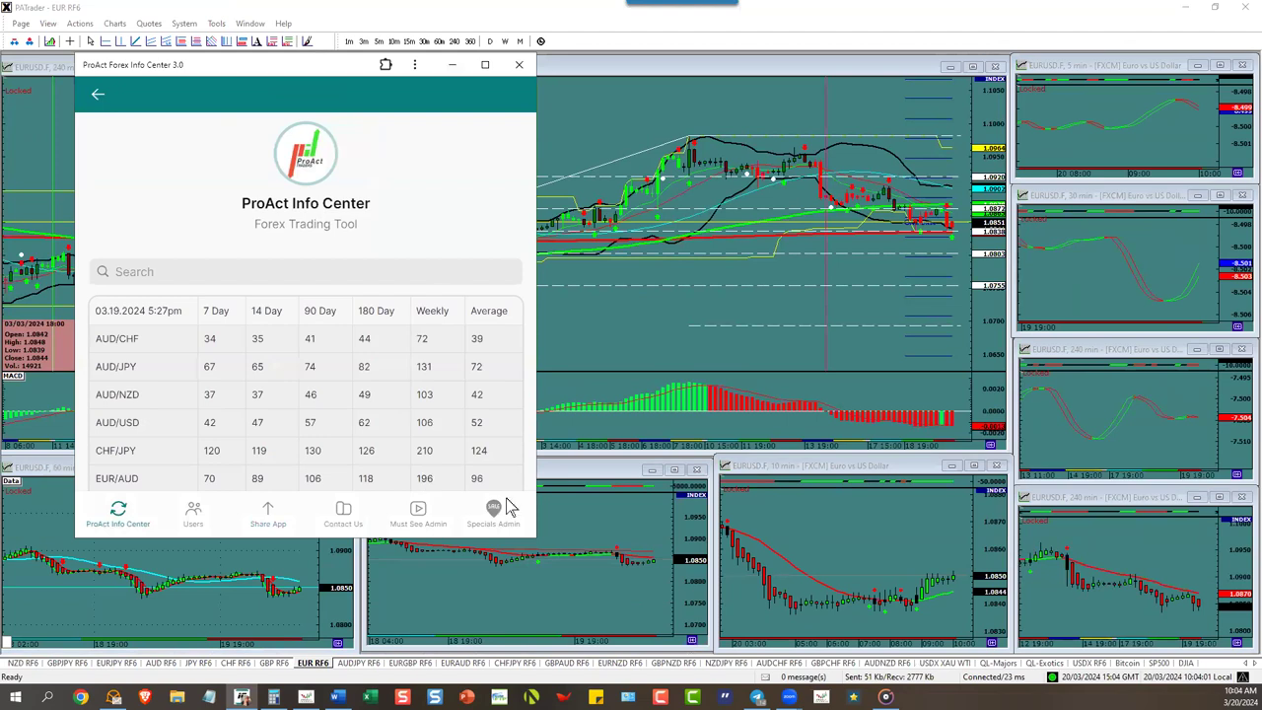
pyautogui.scroll(-5, 258, 441)
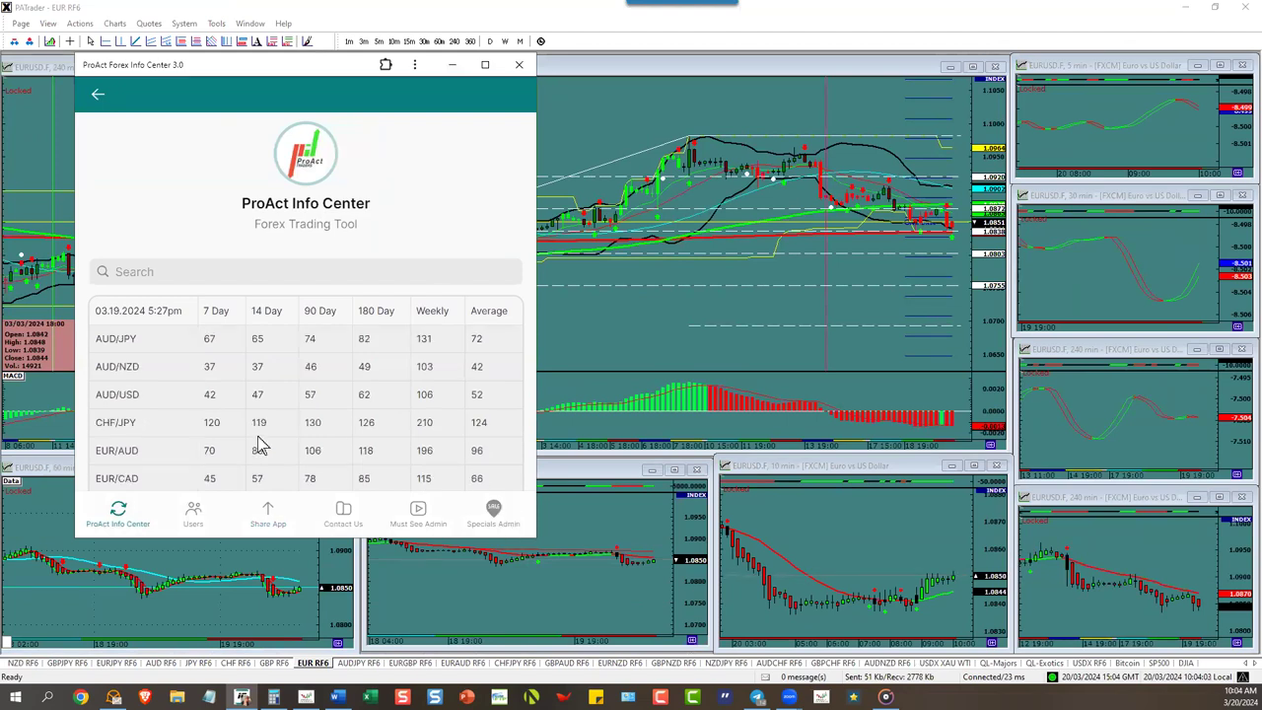
pyautogui.click(271, 335)
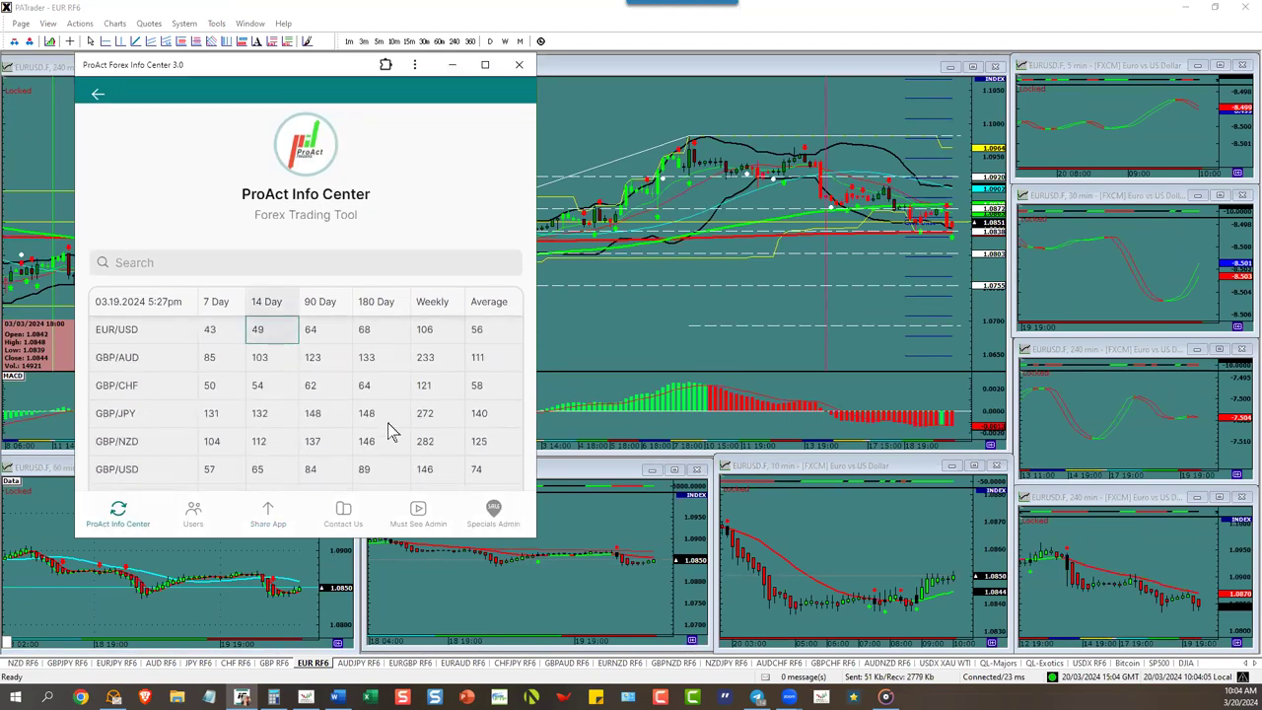
# Step: Dismiss the Info Center and remove a Fibonacci level line from the GBP RF6 GBP/USD chart
pyautogui.click(305, 697)
pyautogui.hotkey('ctrl', 'pageup')
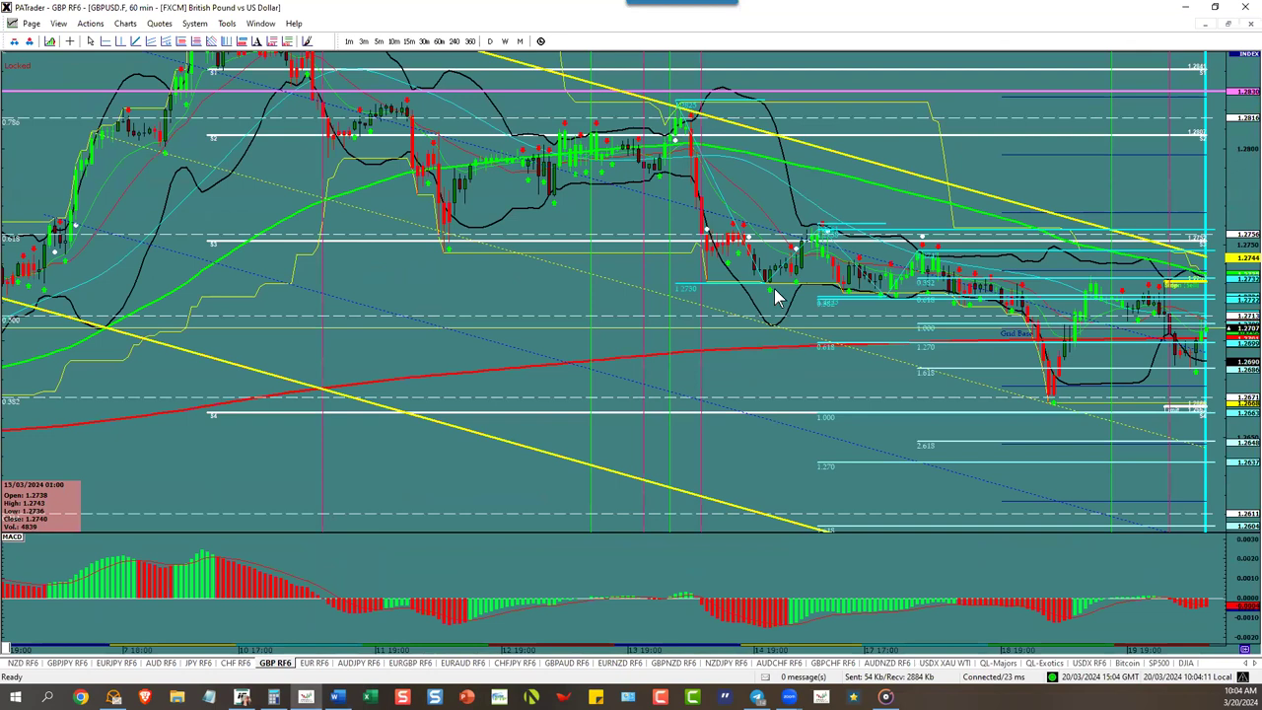
pyautogui.click(739, 354)
pyautogui.moveTo(828, 381); pyautogui.dragTo(506, 351)
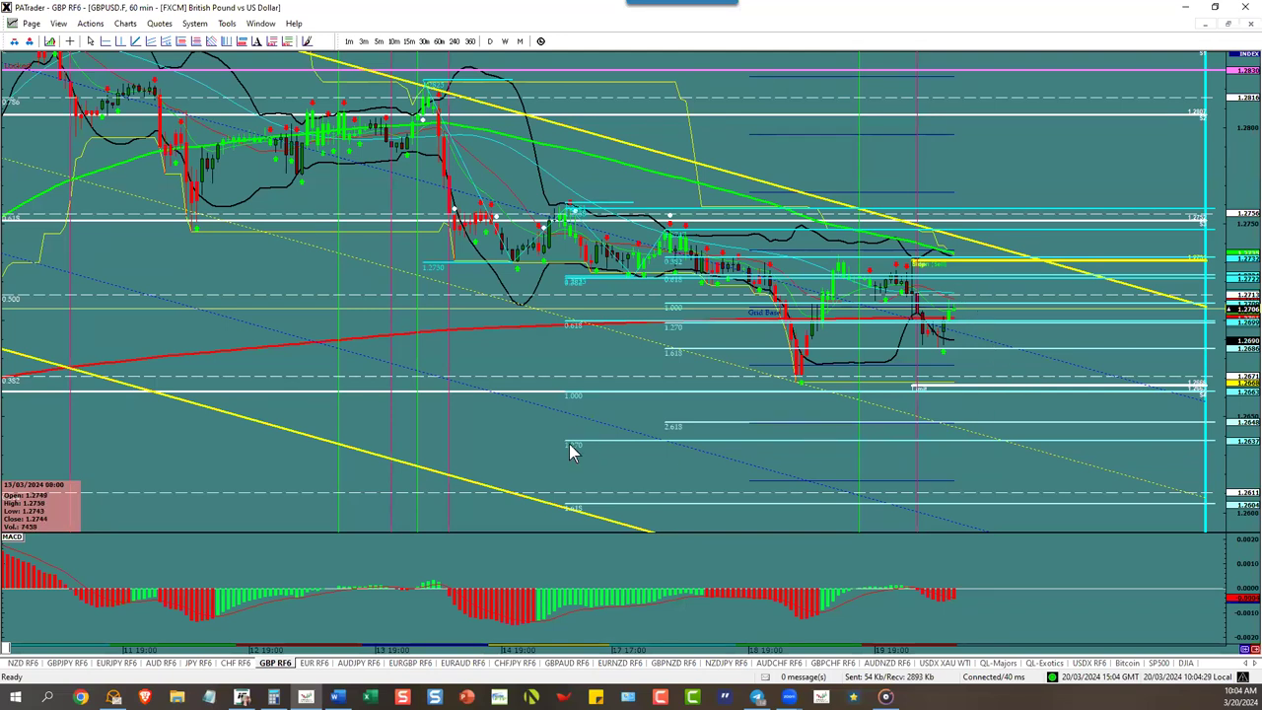
pyautogui.rightClick(681, 422)
pyautogui.click(714, 467)
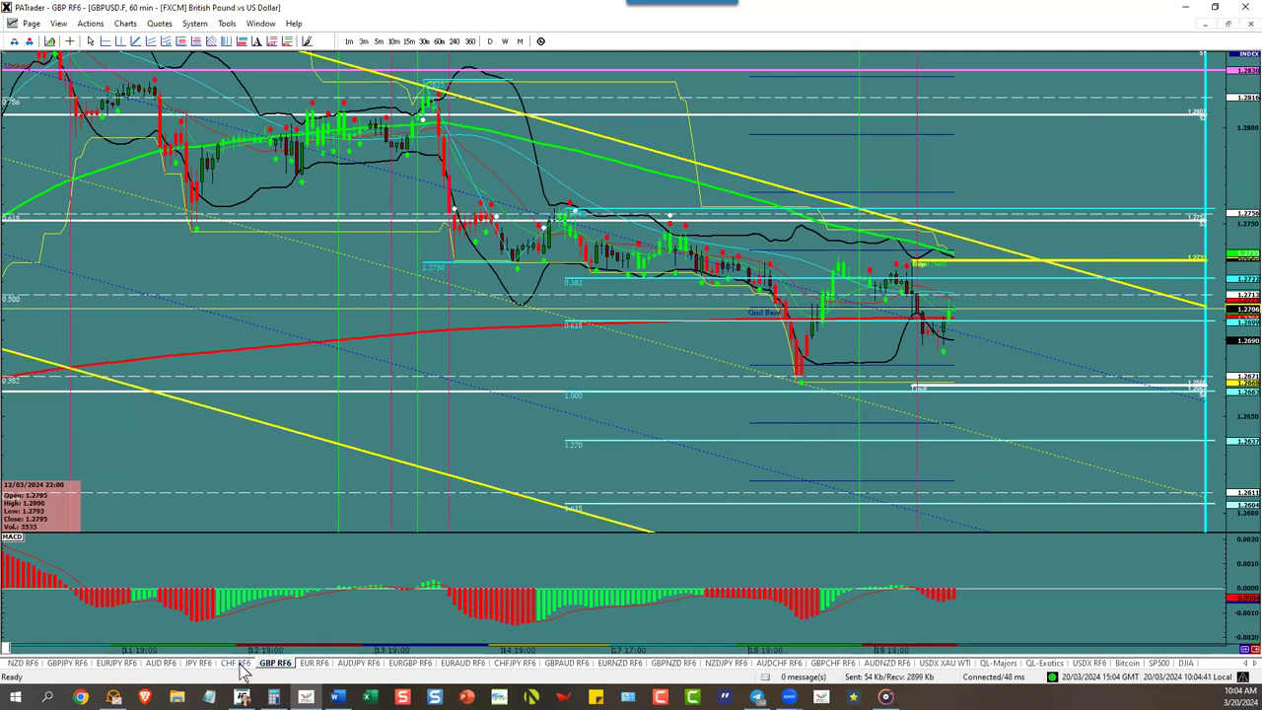
# Step: Switch to the JPY RF6 page with the USD/JPY 60-minute chart
pyautogui.click(202, 664)
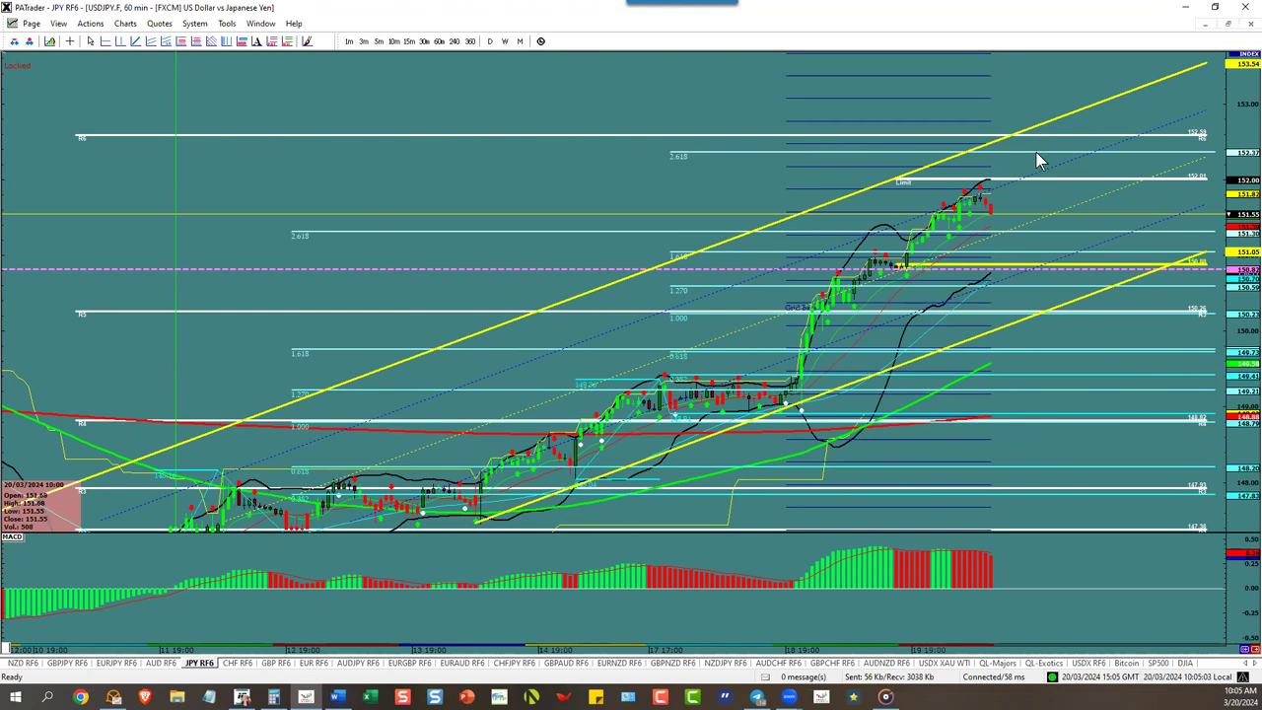
# Step: Show the EURJPY RF6 chart full size, panned left, on 60-minute bars
pyautogui.click(117, 663)
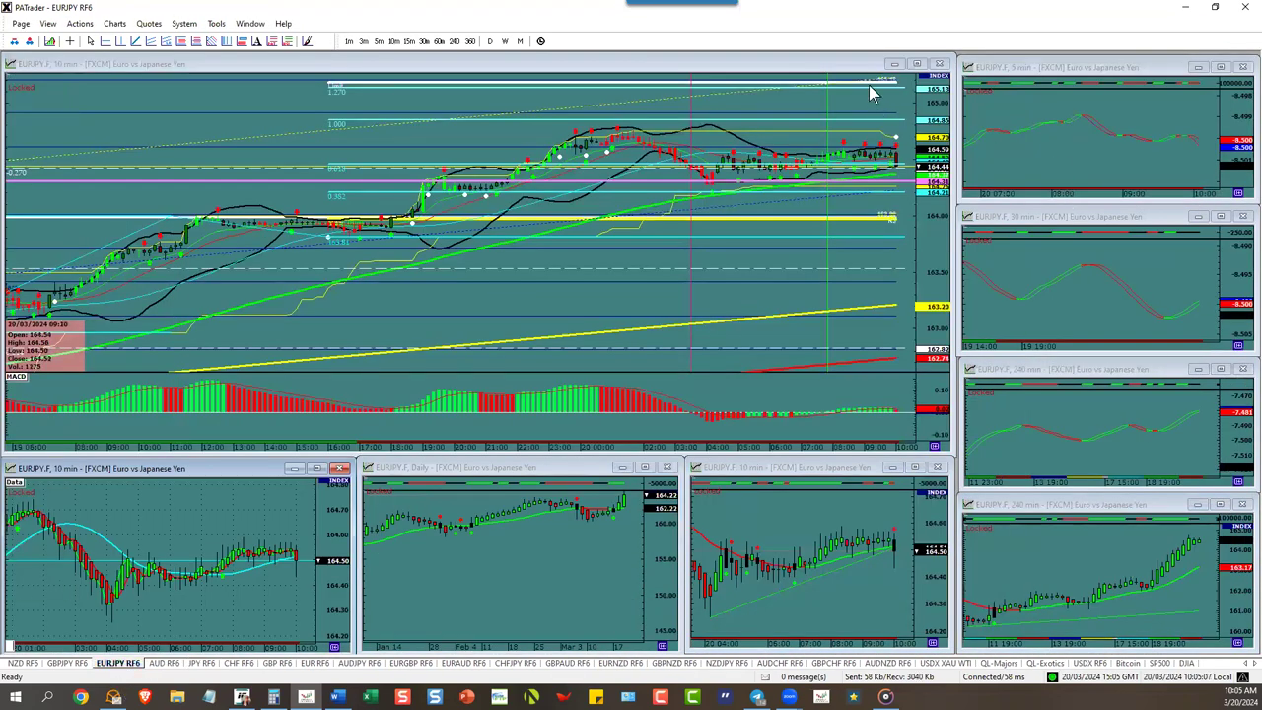
pyautogui.click(916, 64)
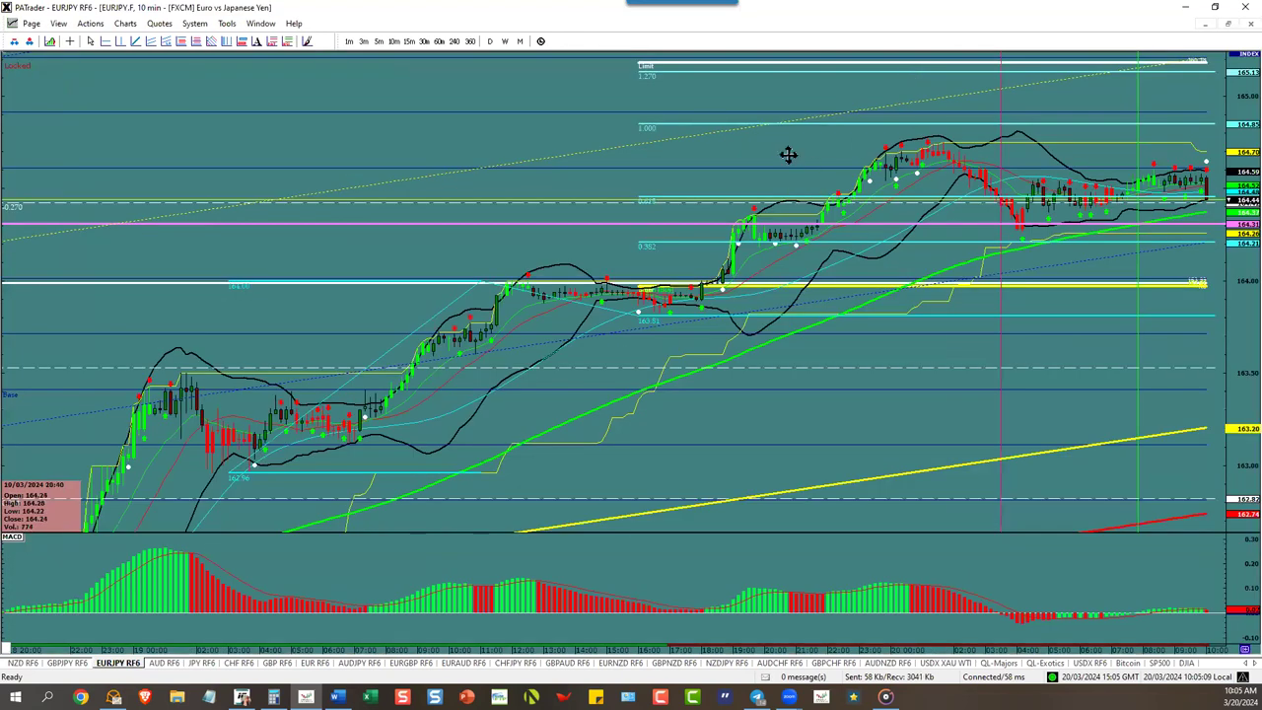
pyautogui.moveTo(788, 155); pyautogui.dragTo(600, 188)
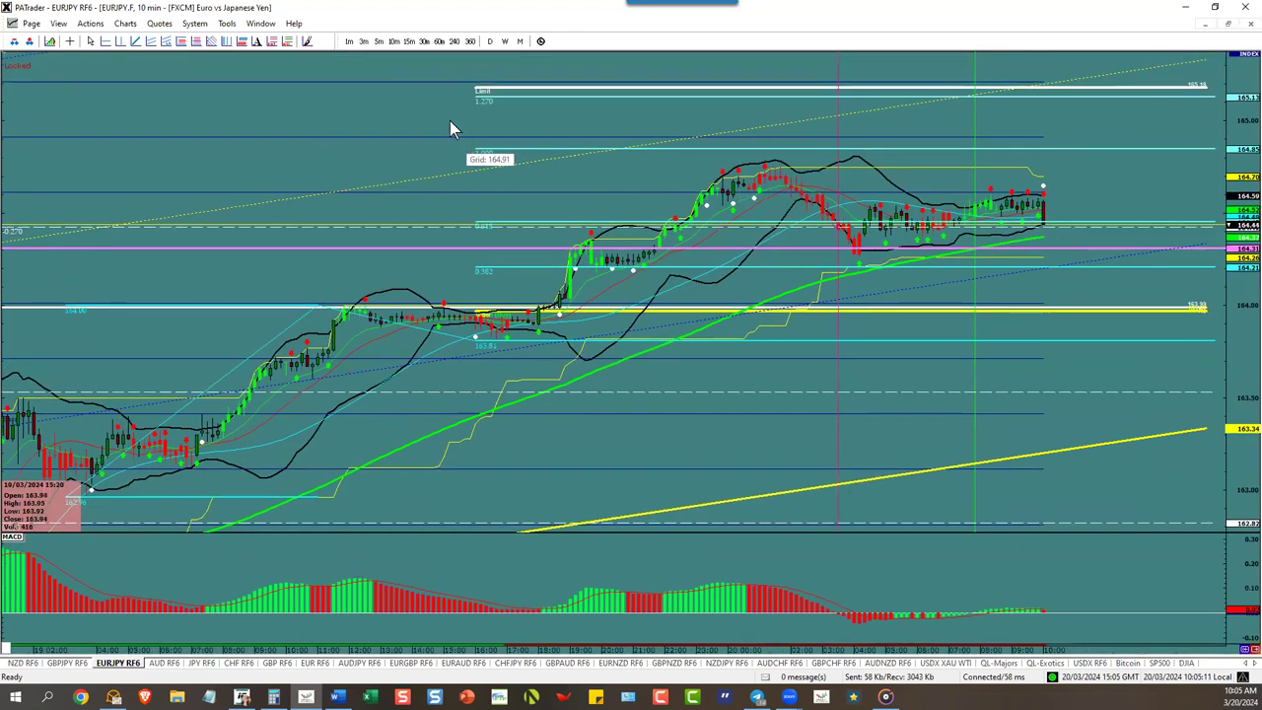
pyautogui.click(438, 42)
# Step: Add a horizontal price line to the EUR/JPY chart and compress the price scale
pyautogui.press('h')
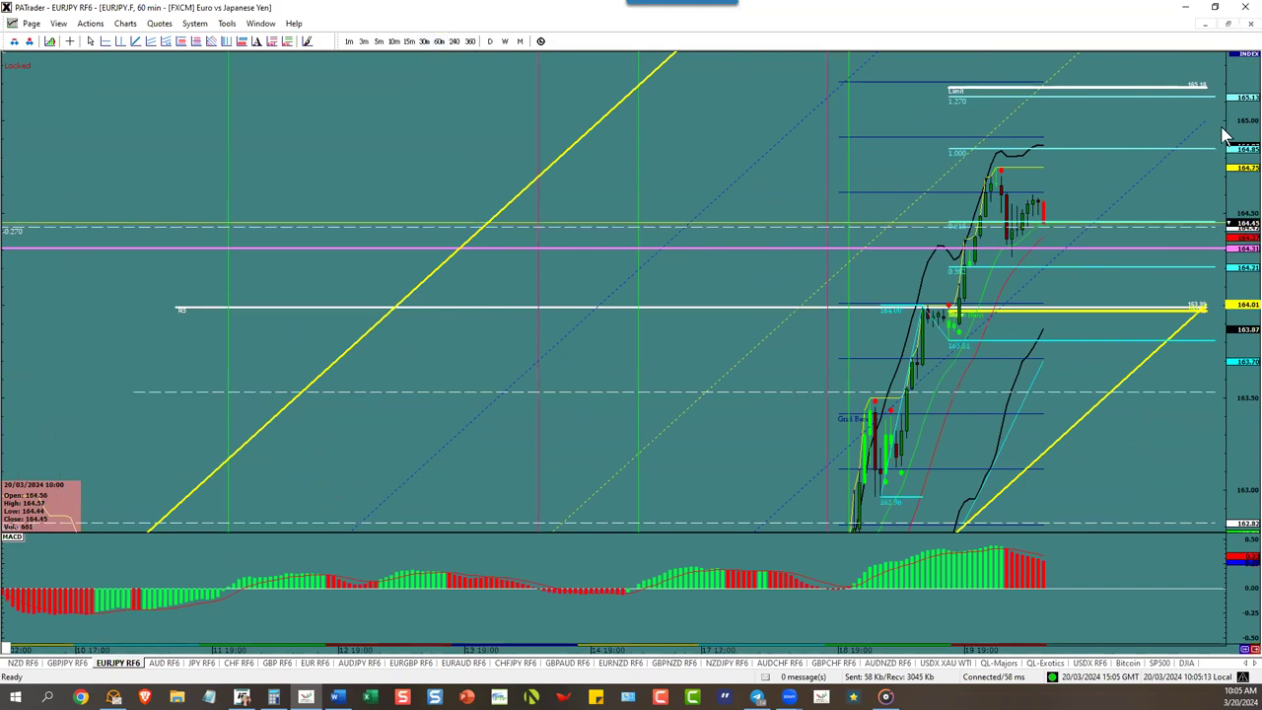
pyautogui.click(1238, 144)
pyautogui.moveTo(1244, 87); pyautogui.dragTo(1247, 118)
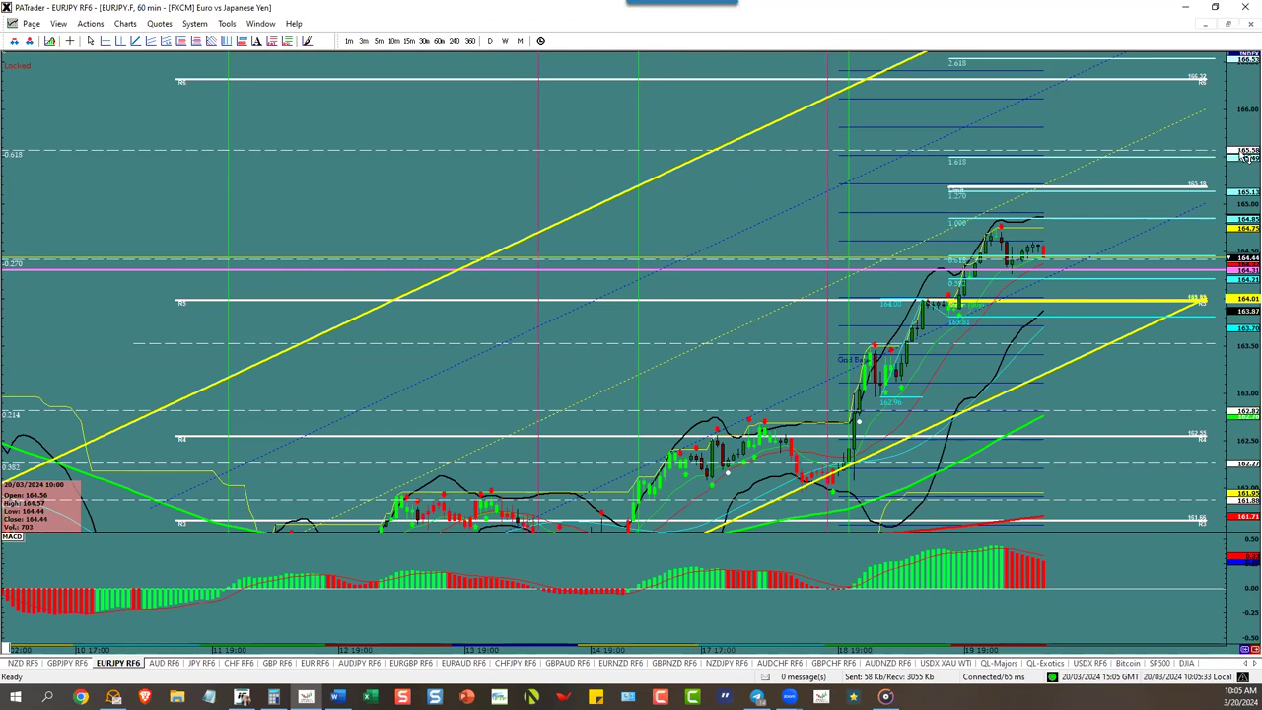
pyautogui.click(69, 664)
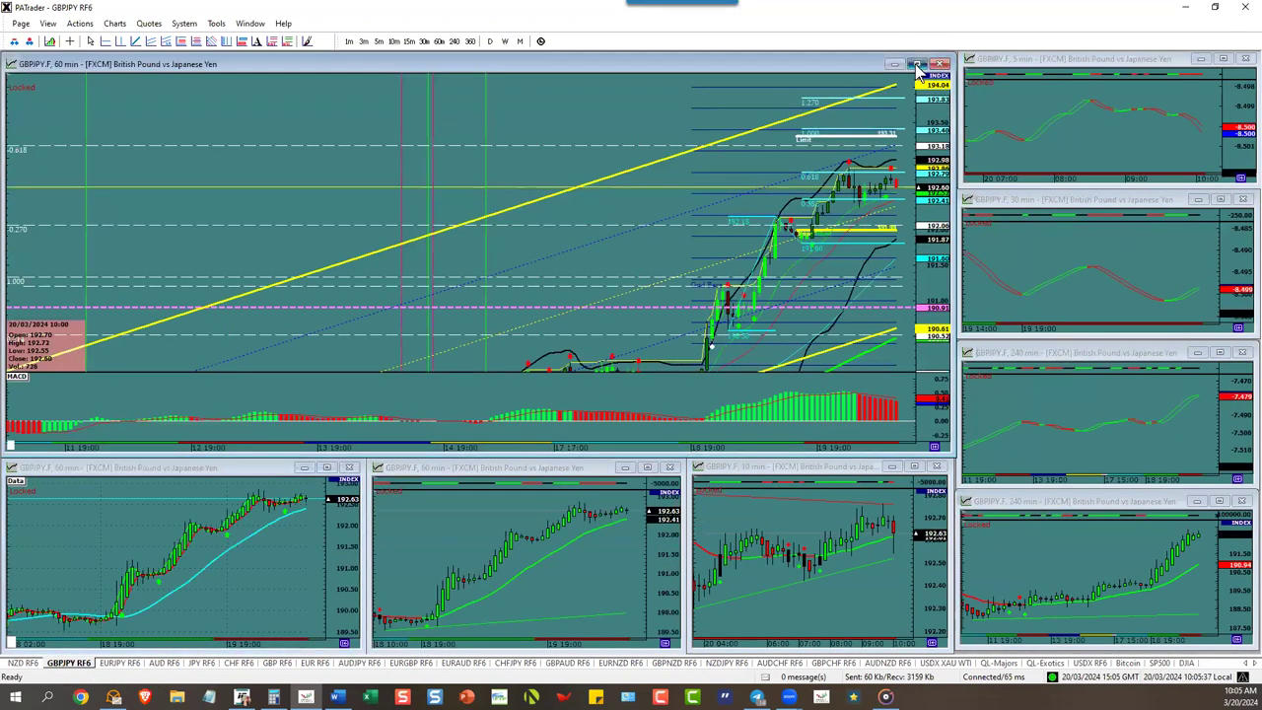
# Step: Pan the GBP/JPY 60-minute chart, then switch to the AUDJPY RF6 page
pyautogui.moveTo(844, 116); pyautogui.dragTo(599, 231)
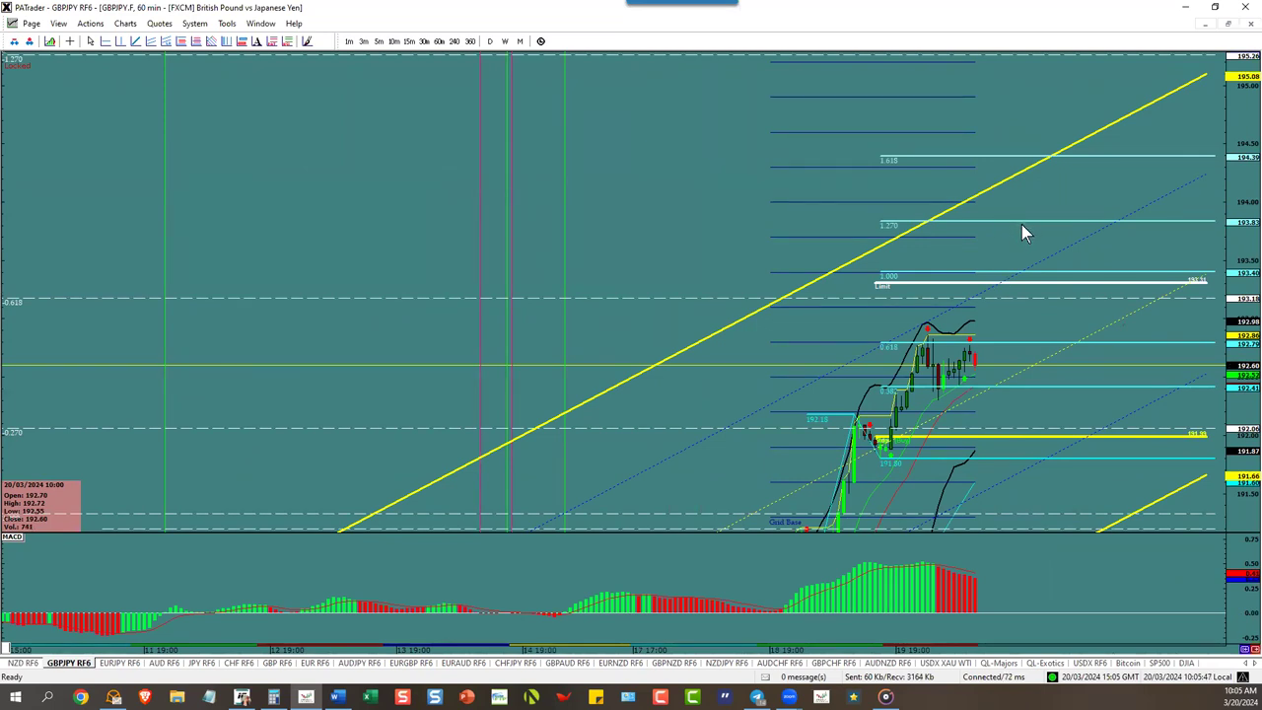
pyautogui.click(357, 663)
# Step: Maximize the AUD/JPY 60-min chart and draw a Fibonacci extension from swing low to swing high
pyautogui.click(965, 63)
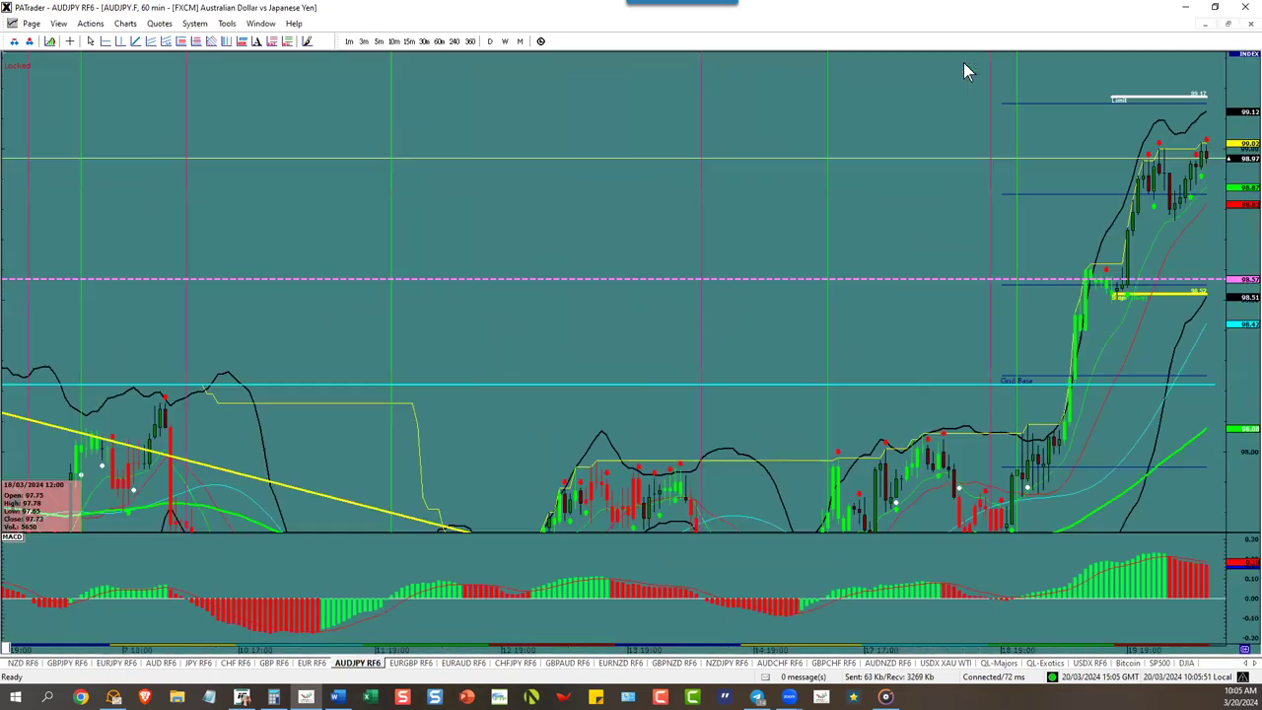
pyautogui.moveTo(924, 99); pyautogui.dragTo(673, 186)
pyautogui.moveTo(1239, 169)
pyautogui.mouseDown()
pyautogui.moveTo(1234, 197)
pyautogui.moveTo(1234, 167)
pyautogui.mouseUp()
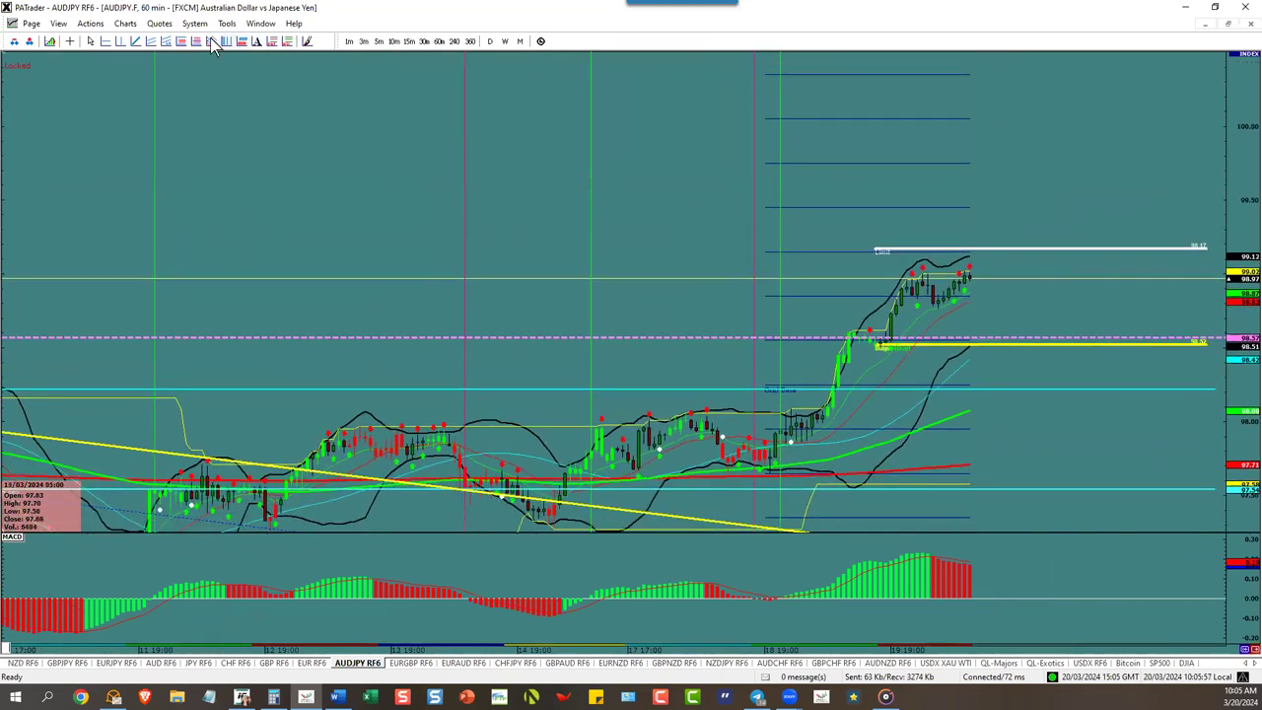
pyautogui.moveTo(762, 332); pyautogui.dragTo(848, 337)
pyautogui.click(876, 351)
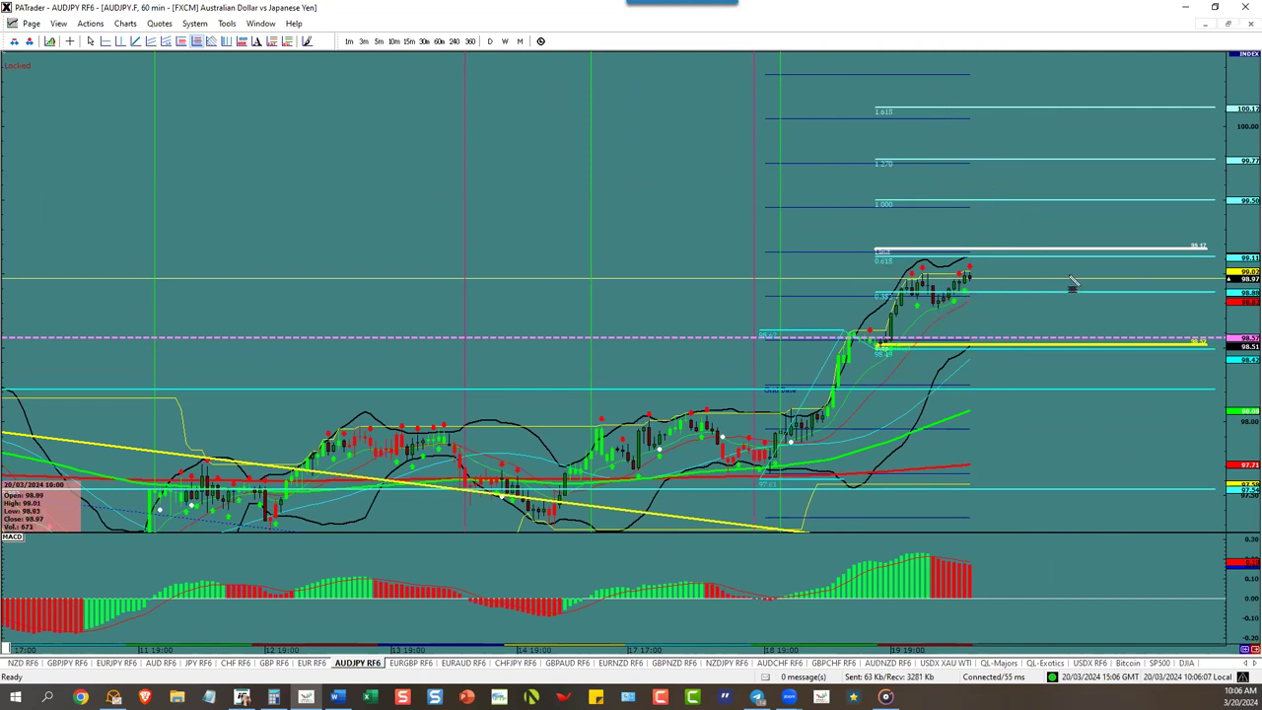
# Step: Sketch five white pen lines on the AUD/JPY chart, clear them all, then go to EURAUD RF6
pyautogui.click(540, 42)
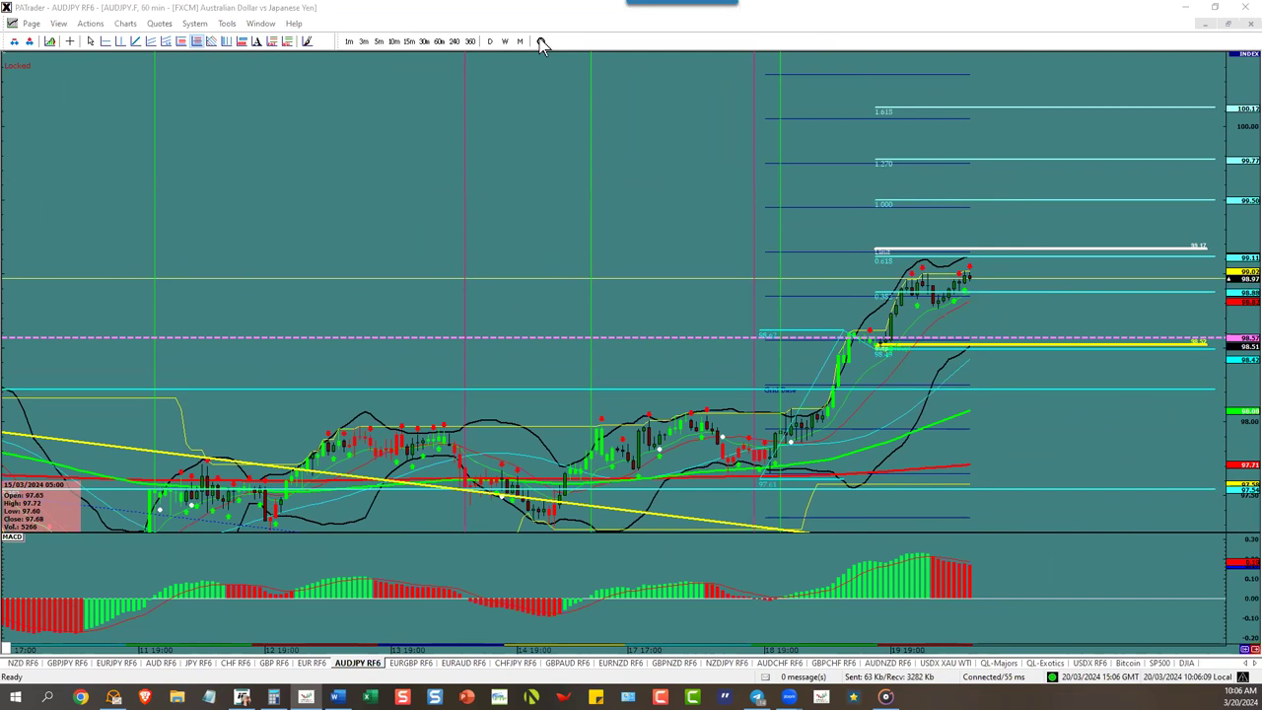
pyautogui.moveTo(754, 480); pyautogui.dragTo(897, 305)
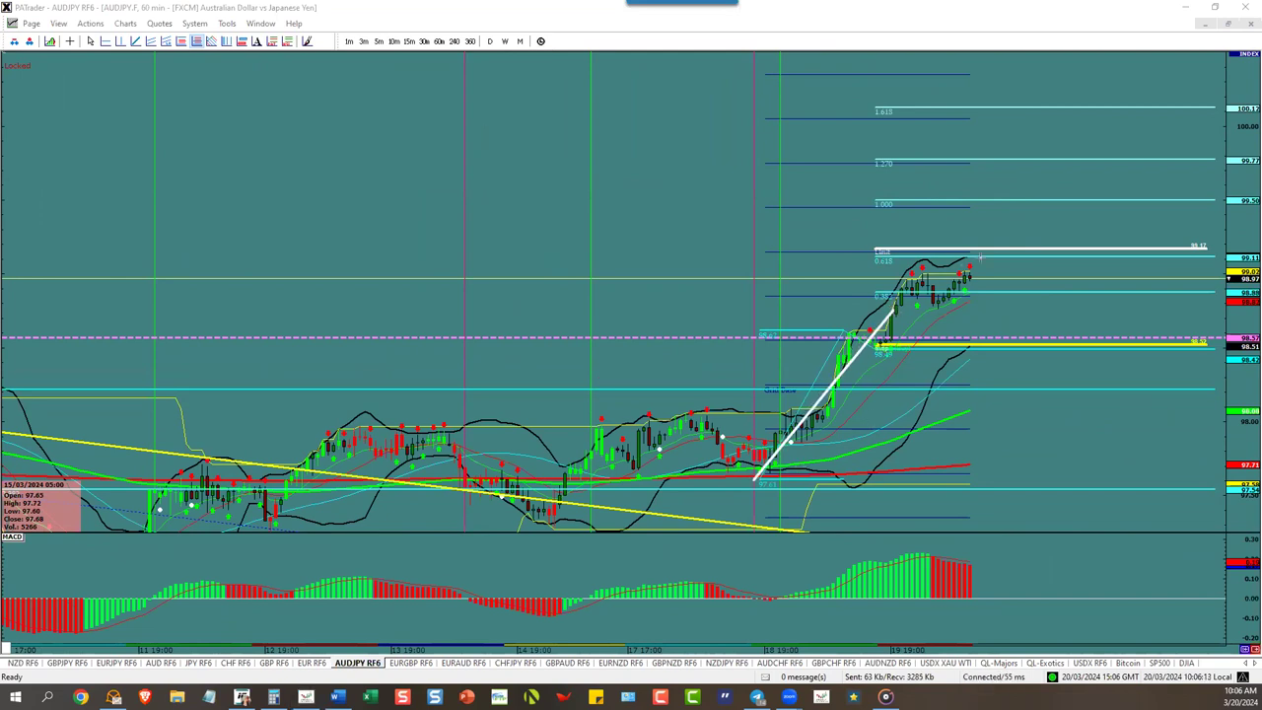
pyautogui.moveTo(1020, 234); pyautogui.dragTo(1116, 109)
pyautogui.moveTo(828, 106); pyautogui.dragTo(882, 103)
pyautogui.moveTo(905, 266); pyautogui.dragTo(1058, 265)
pyautogui.moveTo(903, 314); pyautogui.dragTo(1049, 310)
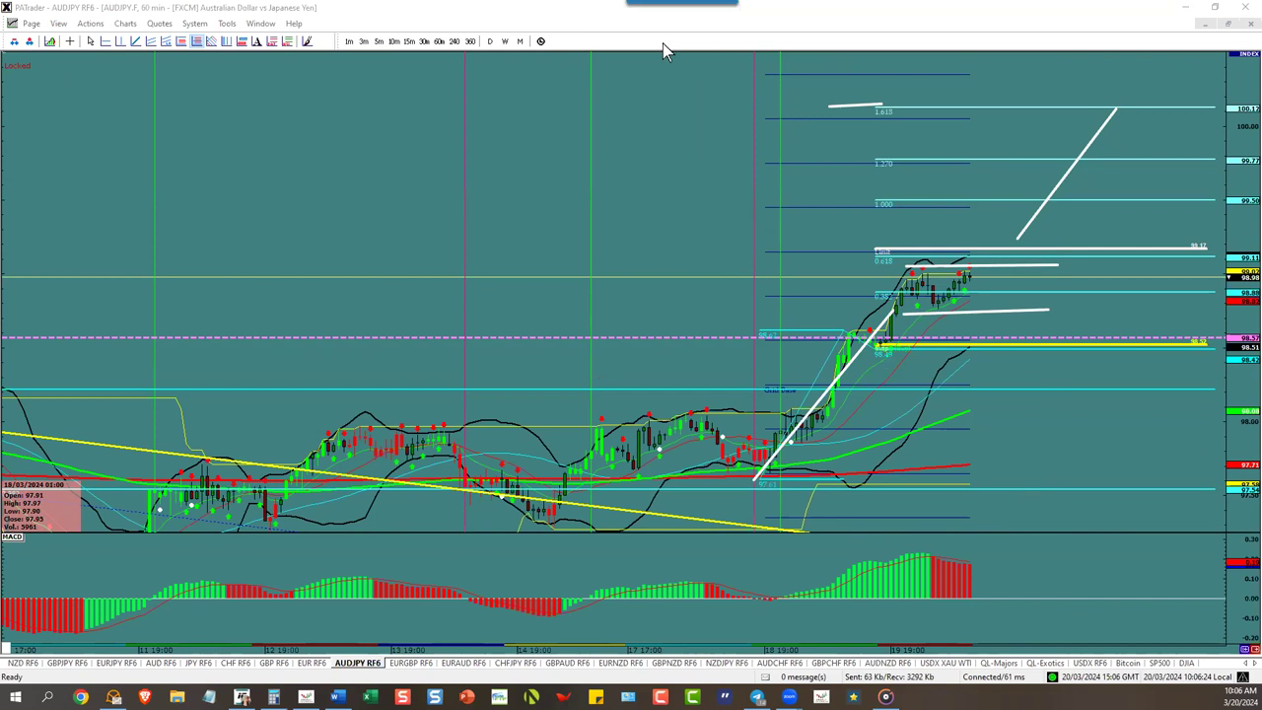
pyautogui.press('Escape')
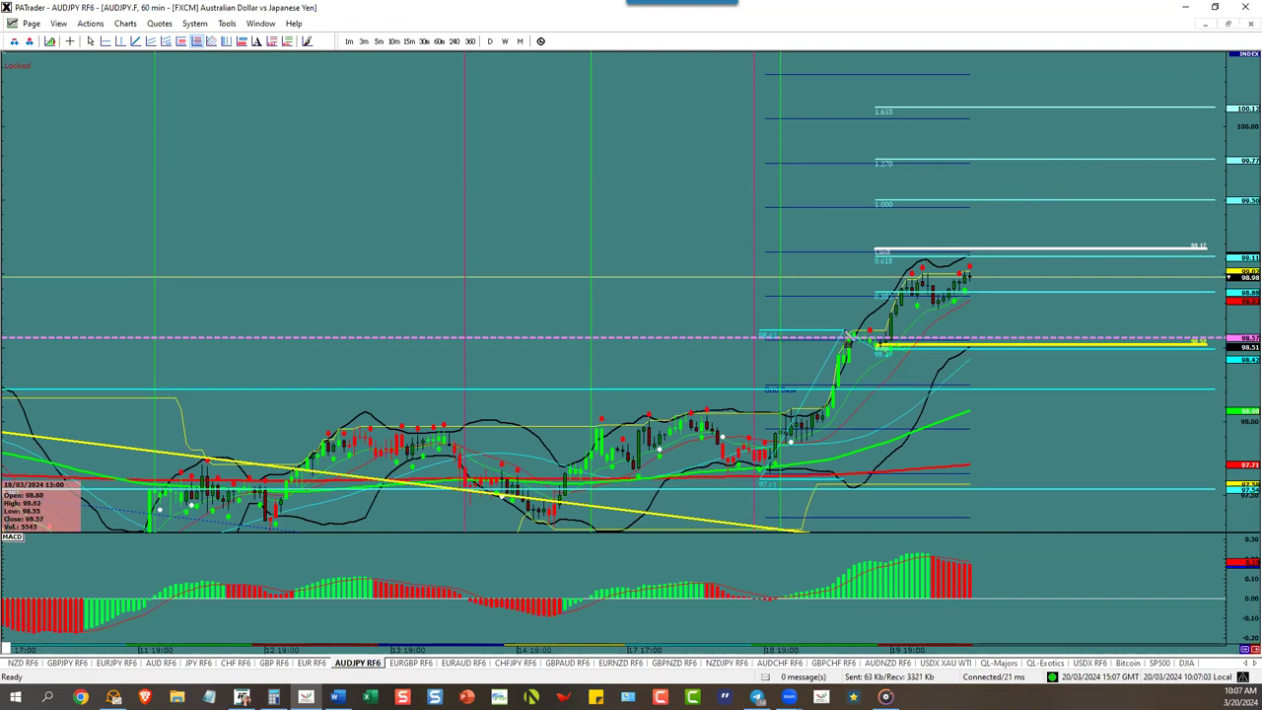
pyautogui.click(466, 664)
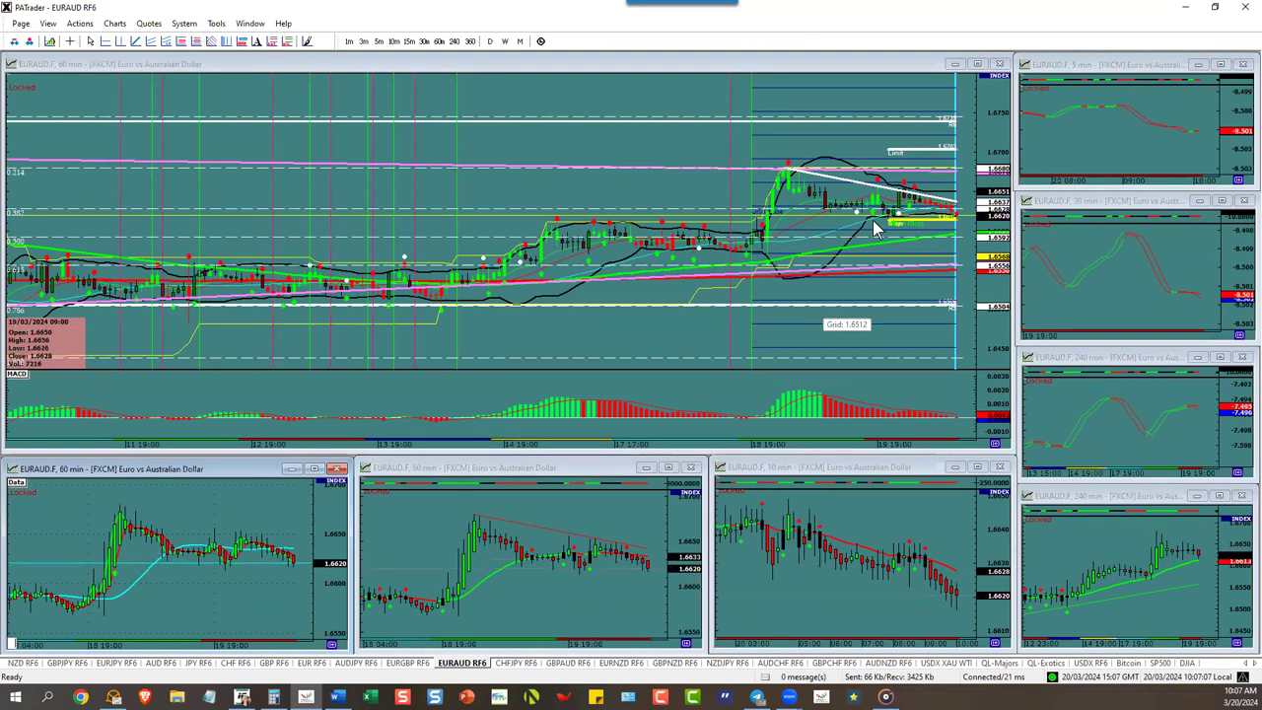
# Step: Enlarge the EURAUD 60-min chart with space after its last bar, then open CHFJPY RF6
pyautogui.click(977, 64)
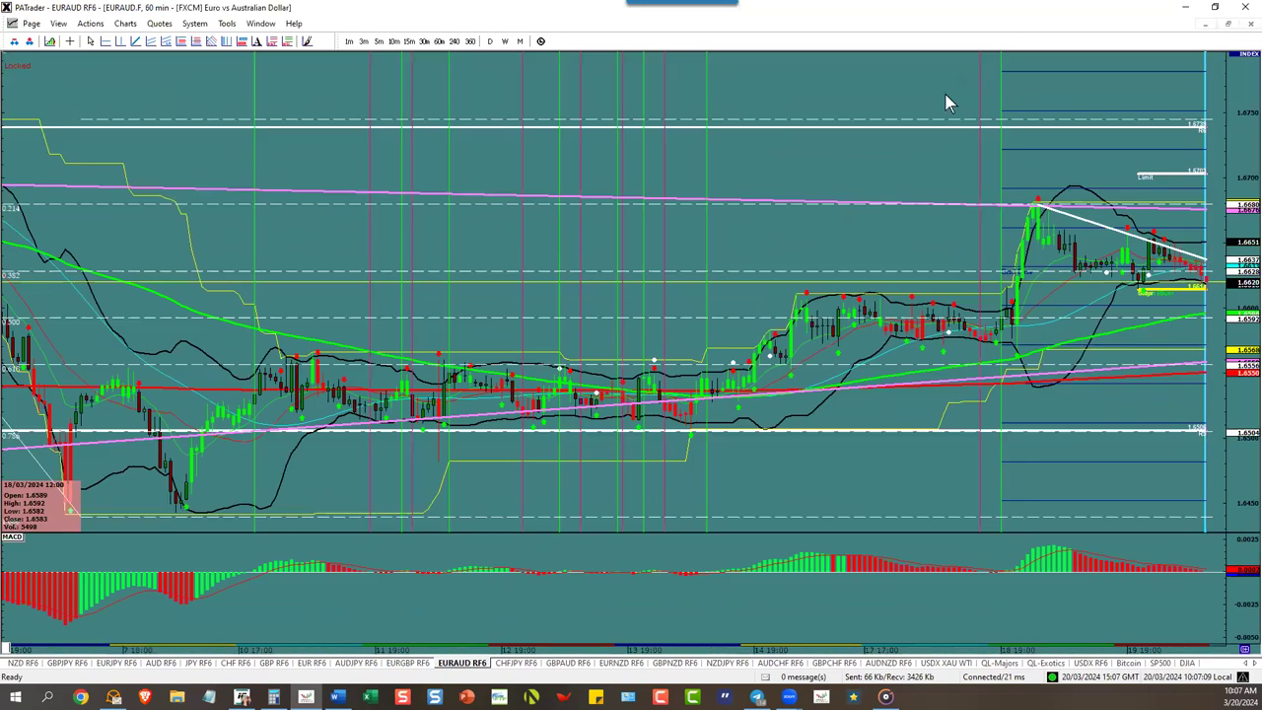
pyautogui.moveTo(904, 148); pyautogui.dragTo(628, 145)
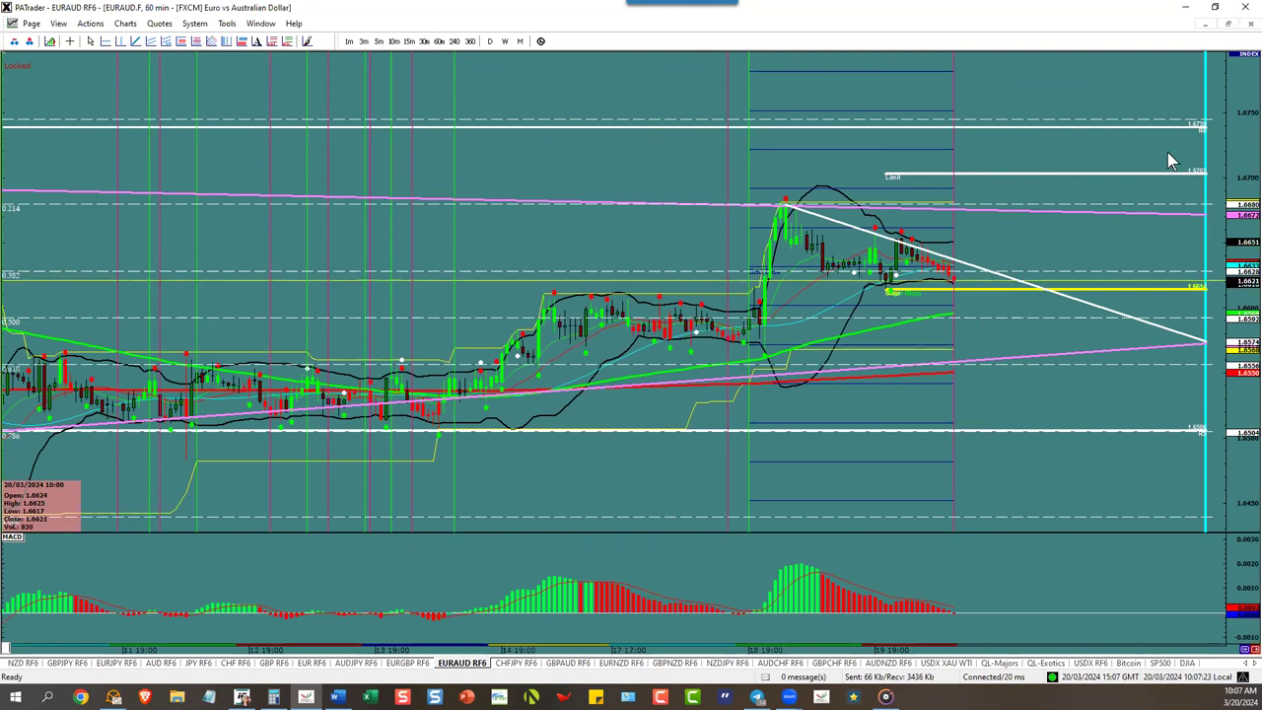
pyautogui.click(517, 667)
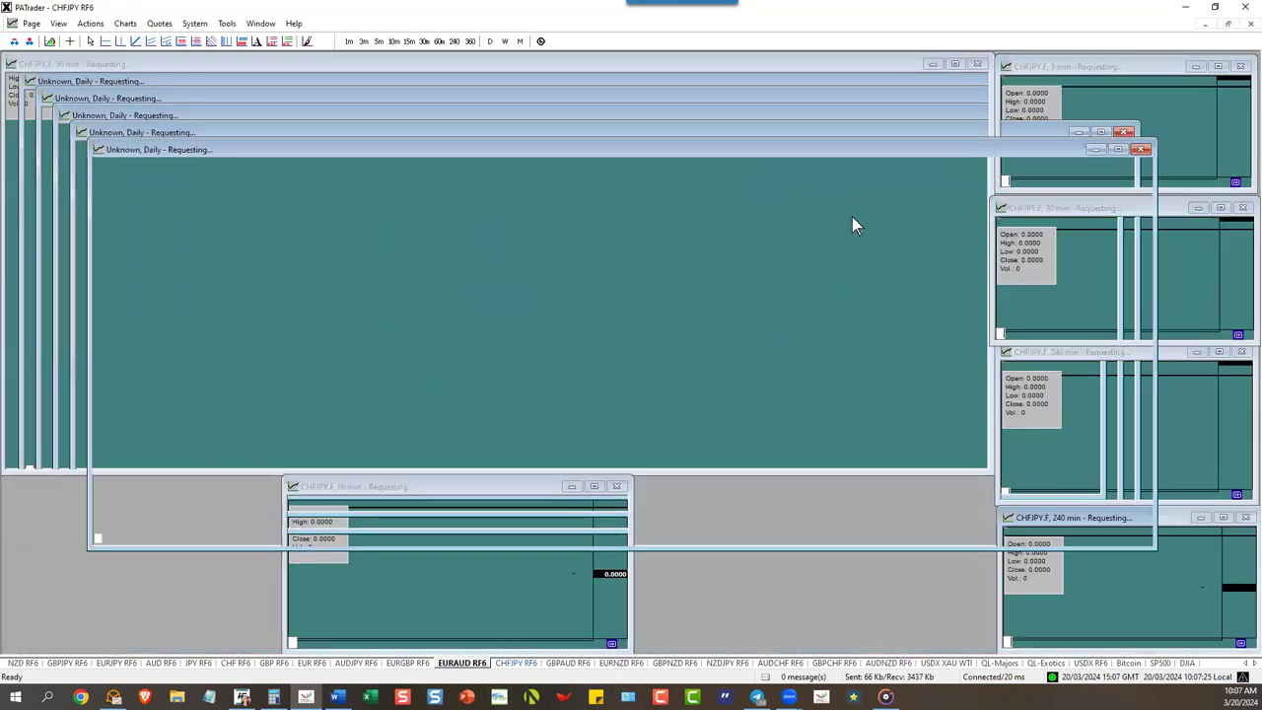
# Step: Enlarge the CHF/JPY 60-minute chart, then move to the GBPAUD RF6 layout
pyautogui.click(955, 64)
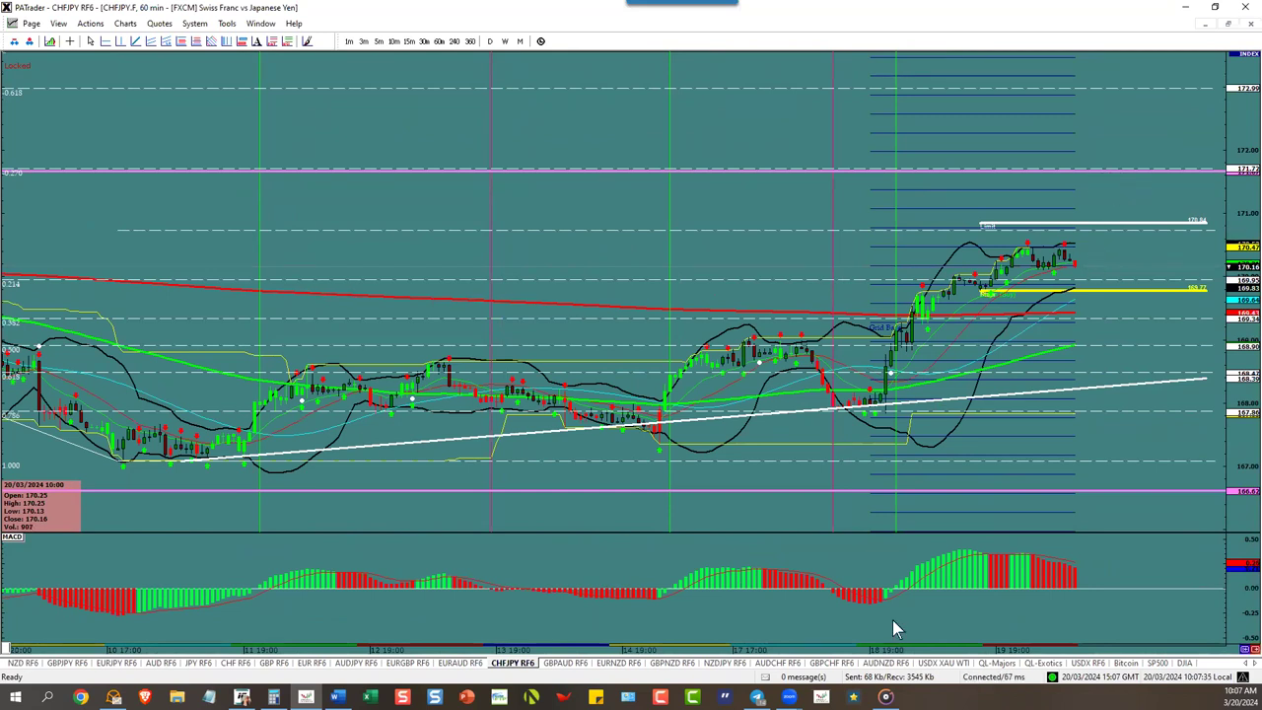
pyautogui.click(578, 664)
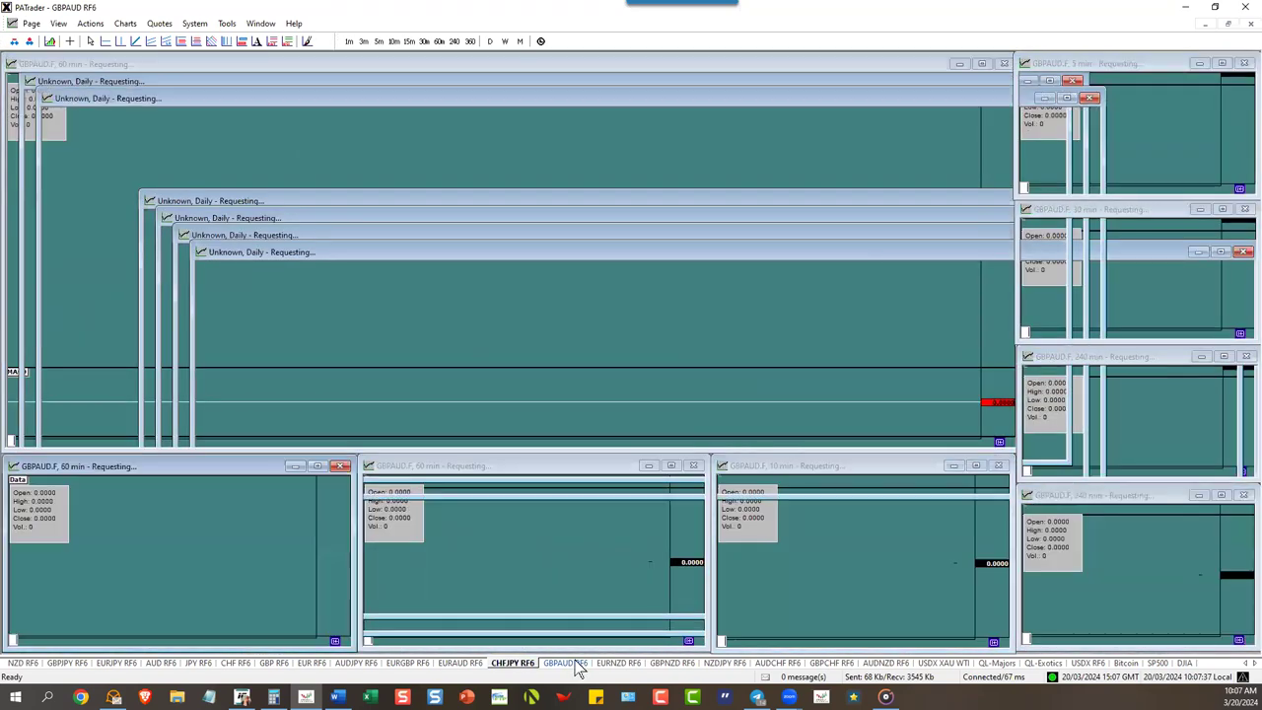
# Step: Enlarge the GBP/AUD 60-minute chart and scroll its price view, then switch to EURNZD RF6
pyautogui.click(981, 65)
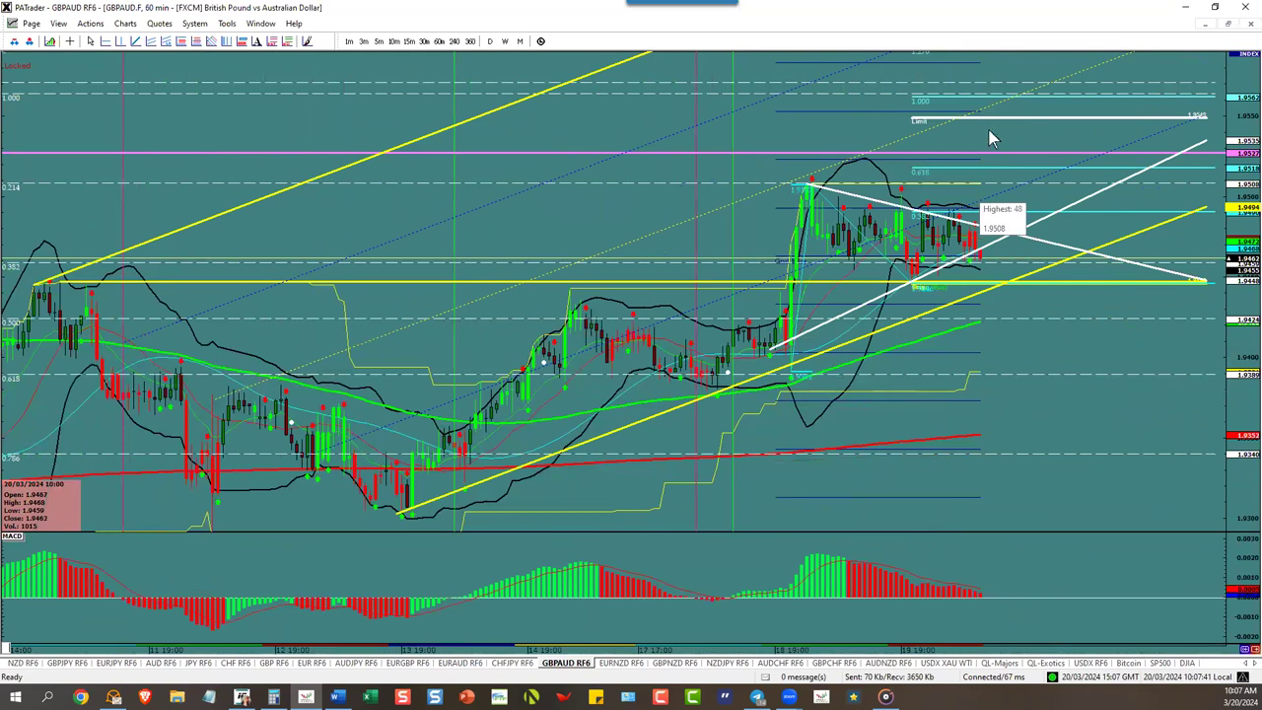
pyautogui.scroll(2, 811, 188)
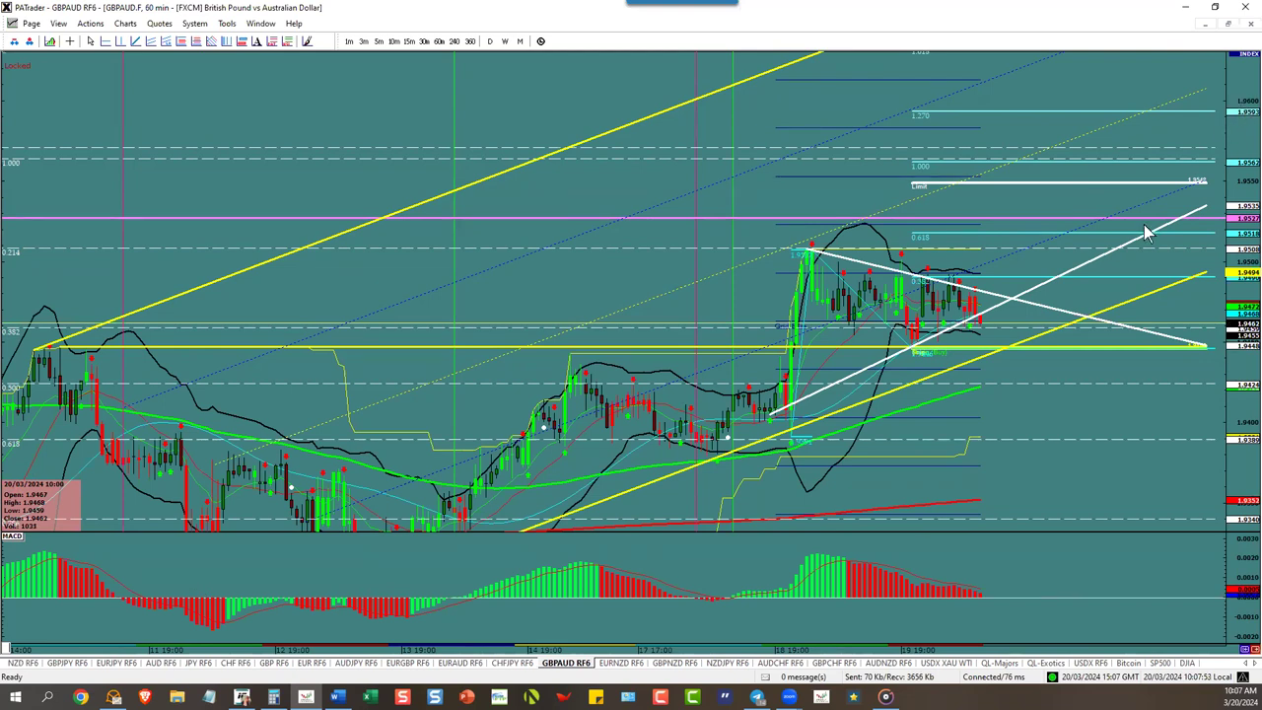
pyautogui.click(629, 666)
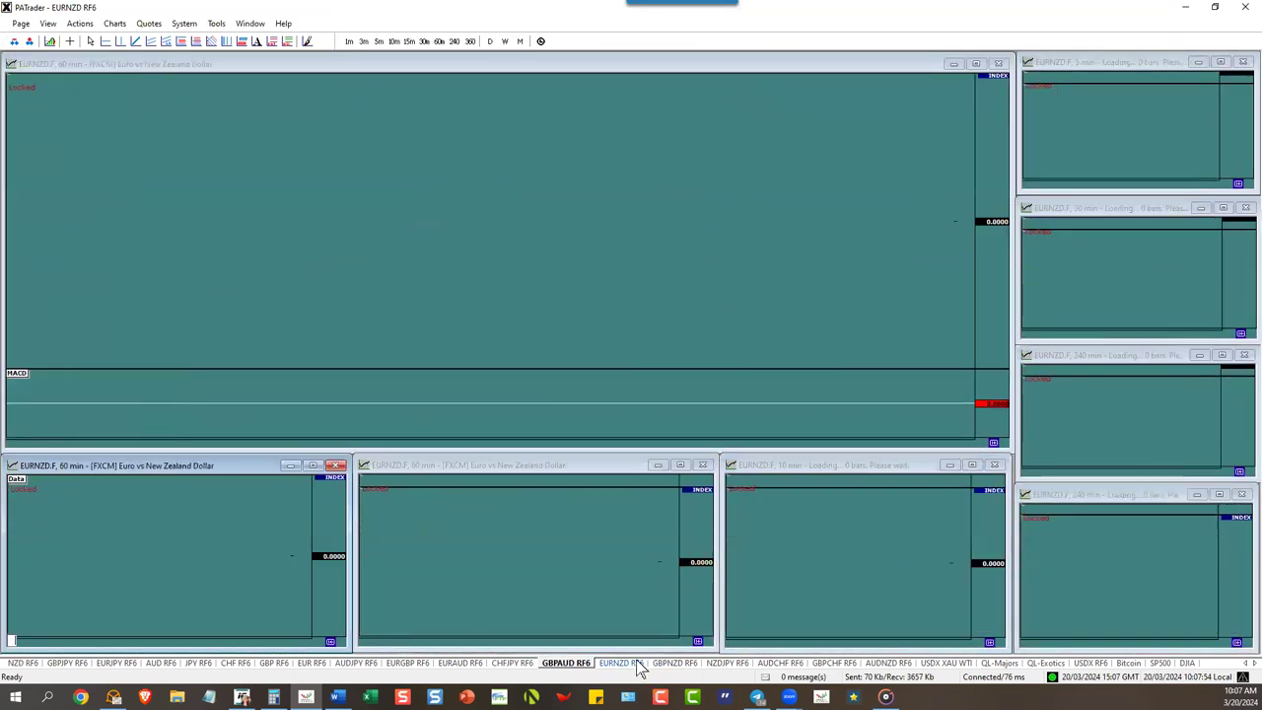
# Step: Remove the Fibonacci extension from the maximized EURNZD 60-min chart, then go to the GBPNZD RF6 layout
pyautogui.click(979, 64)
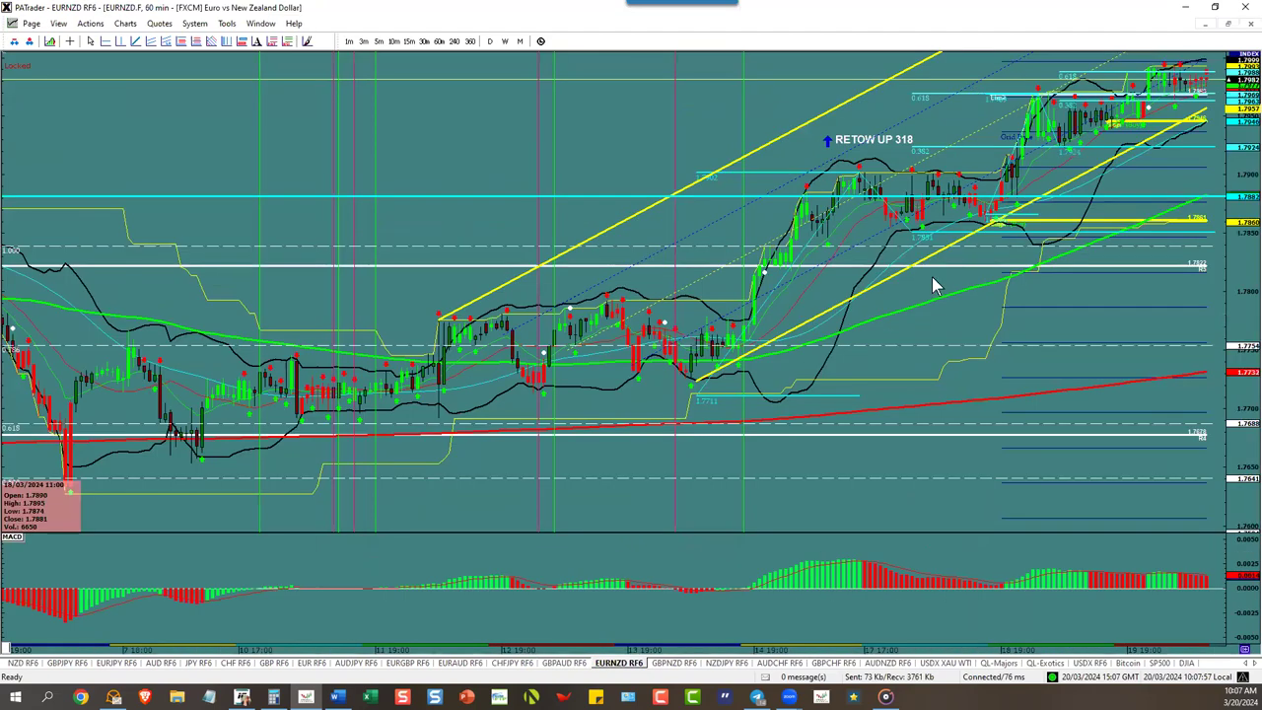
pyautogui.moveTo(702, 176); pyautogui.dragTo(515, 267)
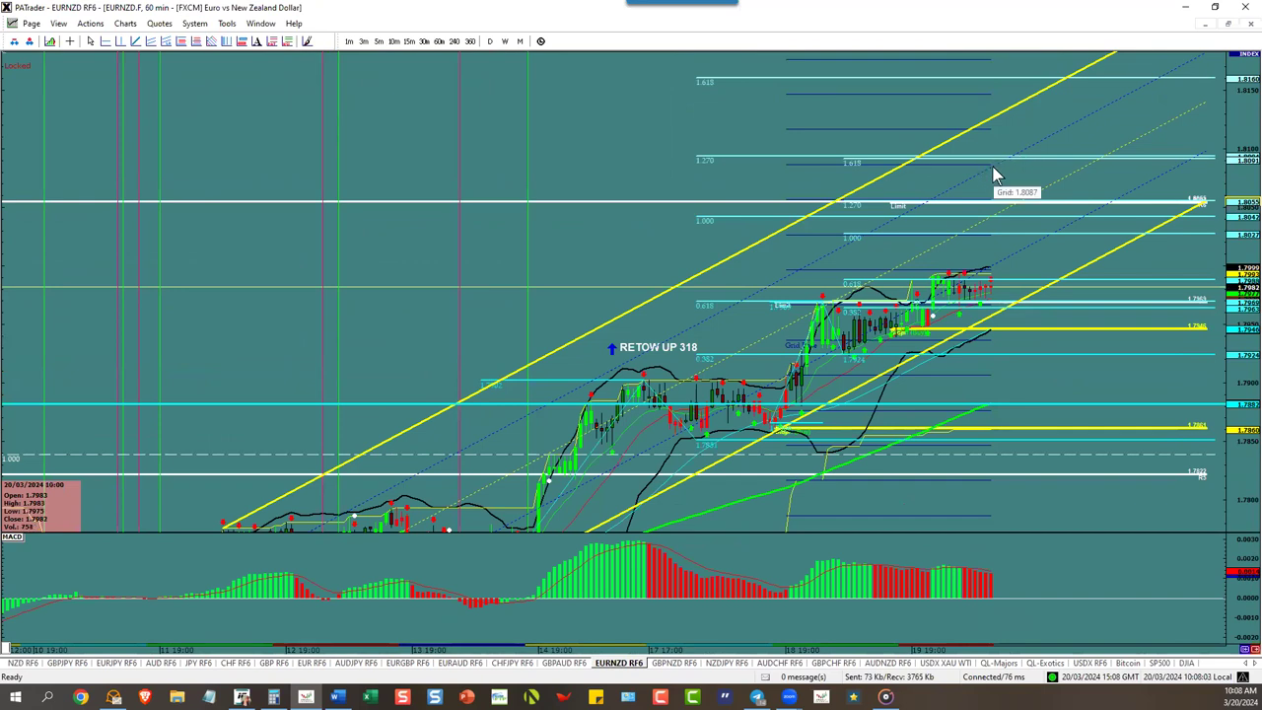
pyautogui.rightClick(751, 161)
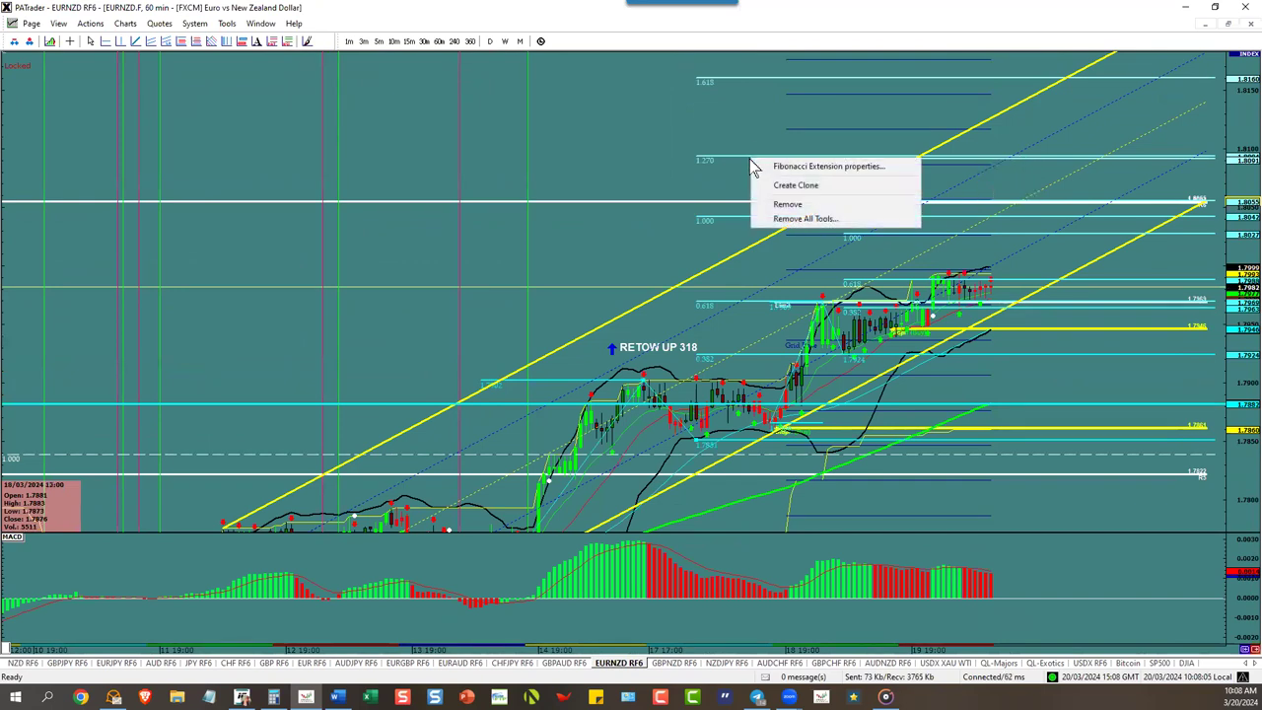
pyautogui.click(823, 204)
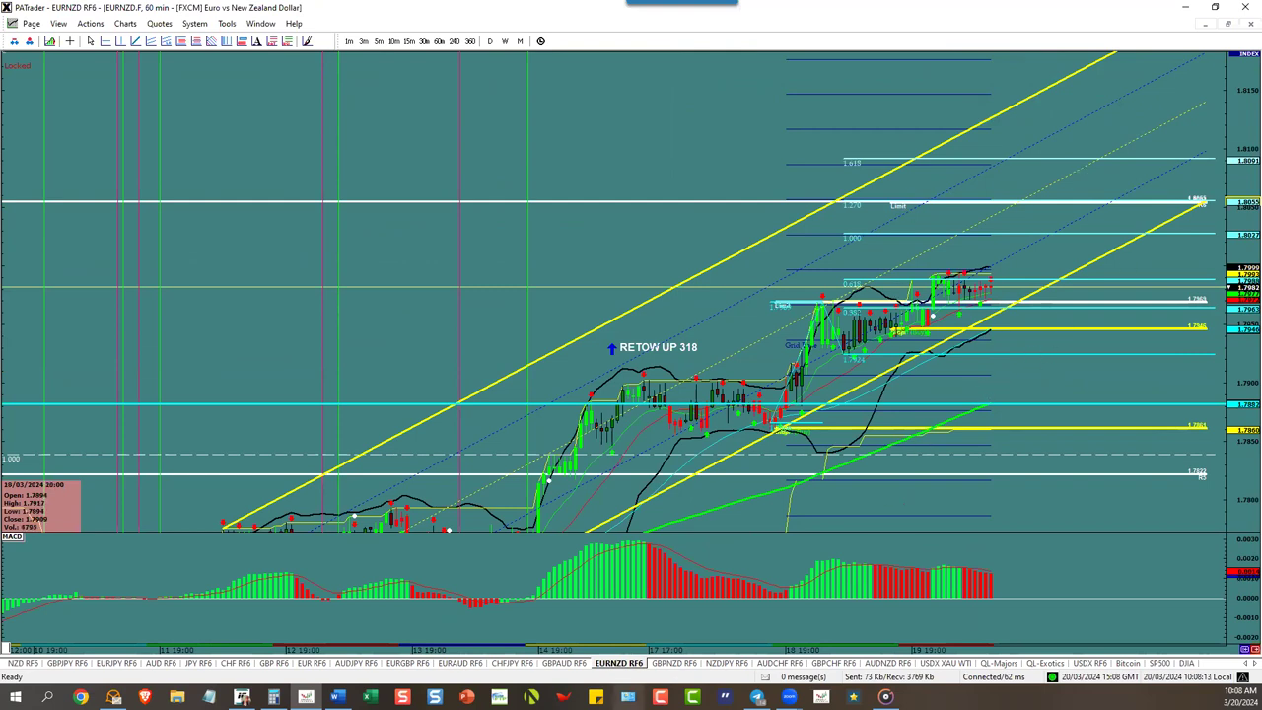
pyautogui.click(673, 663)
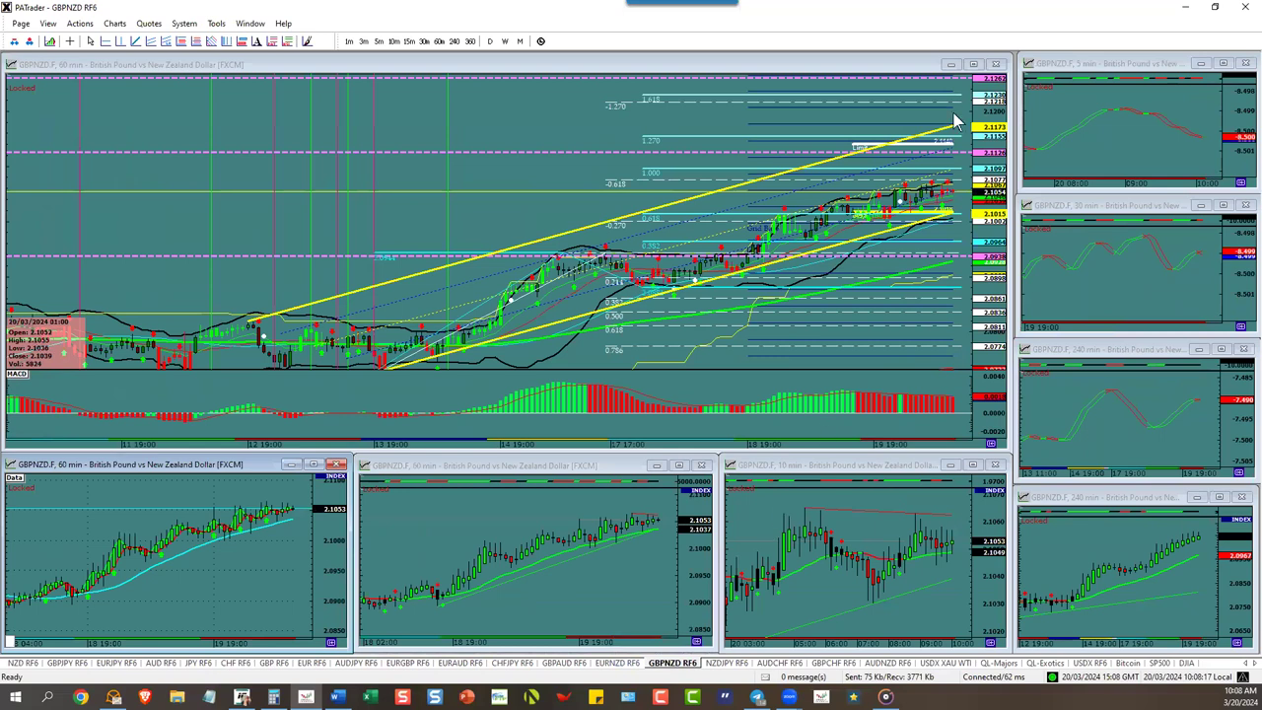
# Step: Maximize the GBPNZD 60-min chart, then move on to the NZDJPY RF6 layout
pyautogui.click(973, 64)
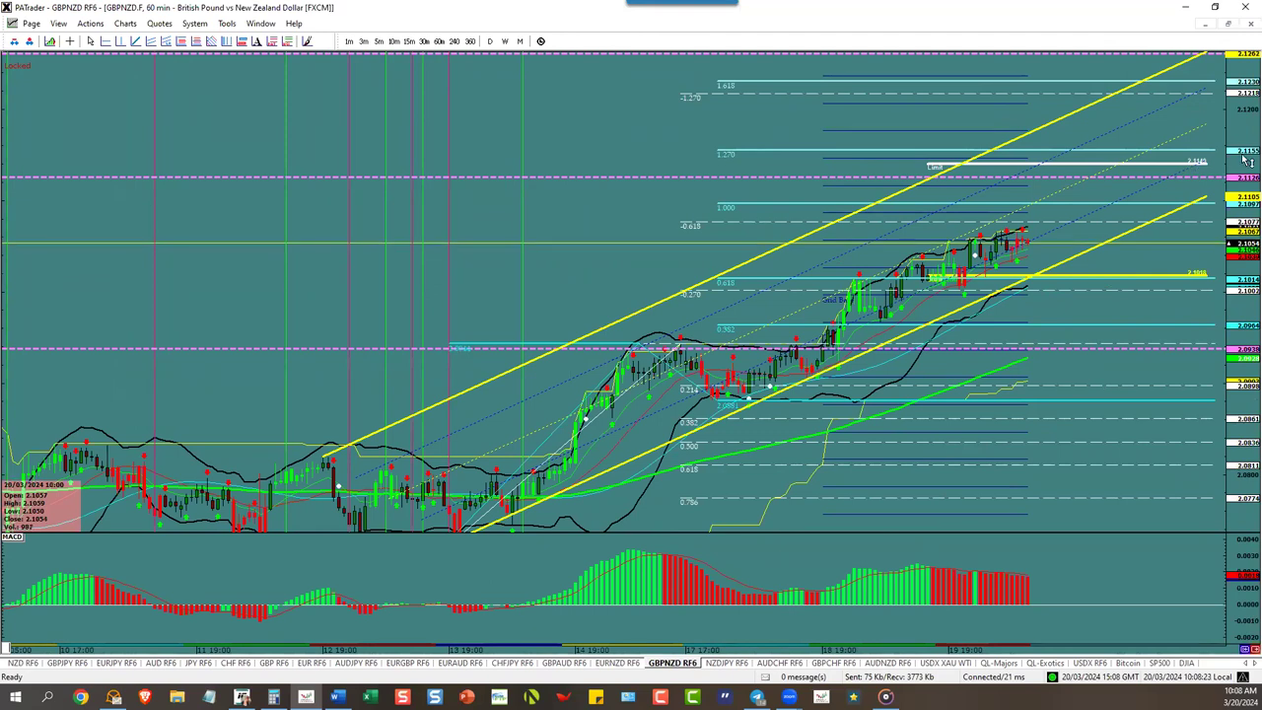
pyautogui.click(733, 666)
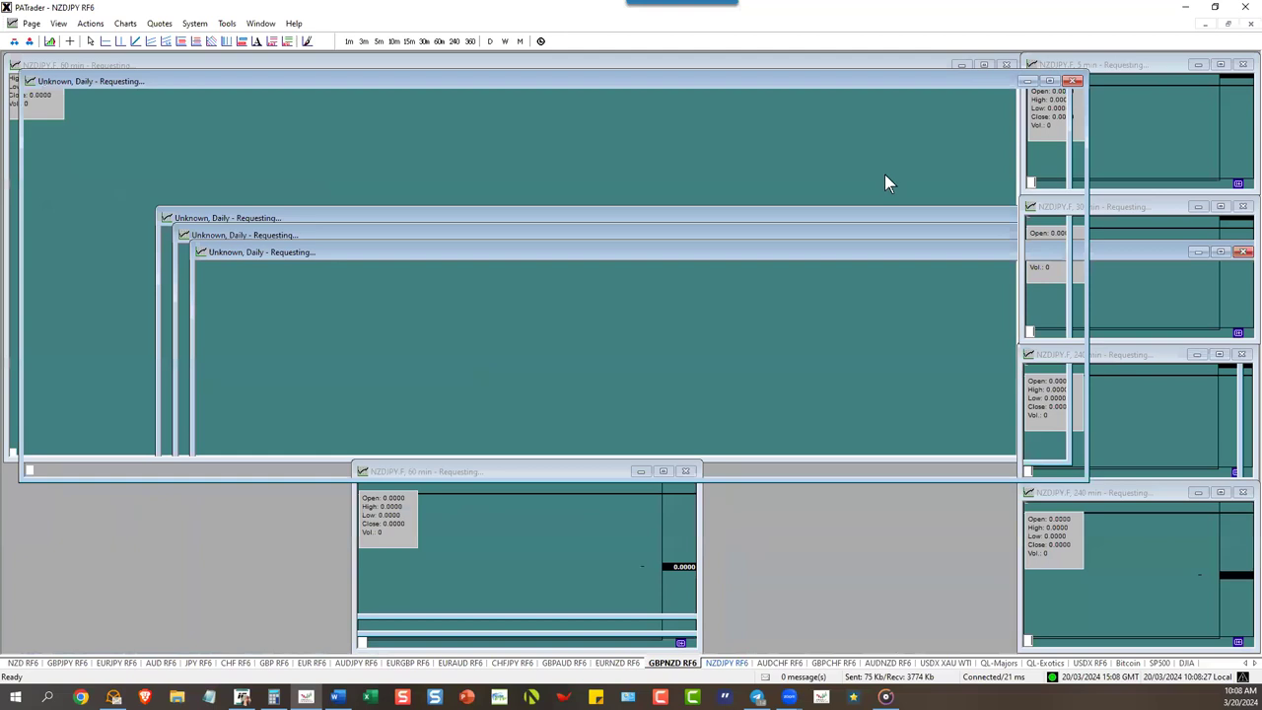
# Step: Maximize the NZDJPY 60-min chart, auto-scale its price axis, and pan to leave space after the latest bar
pyautogui.click(984, 66)
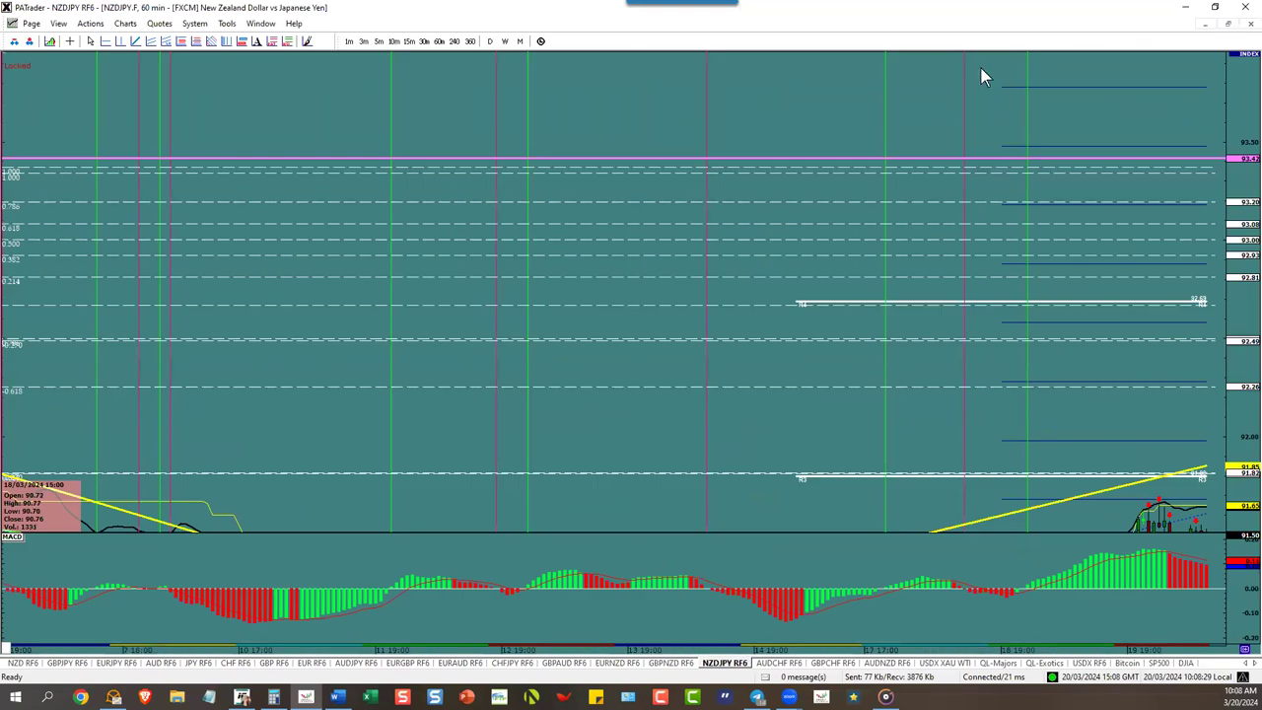
pyautogui.rightClick(1226, 370)
pyautogui.click(1199, 372)
pyautogui.moveTo(946, 130); pyautogui.dragTo(690, 186)
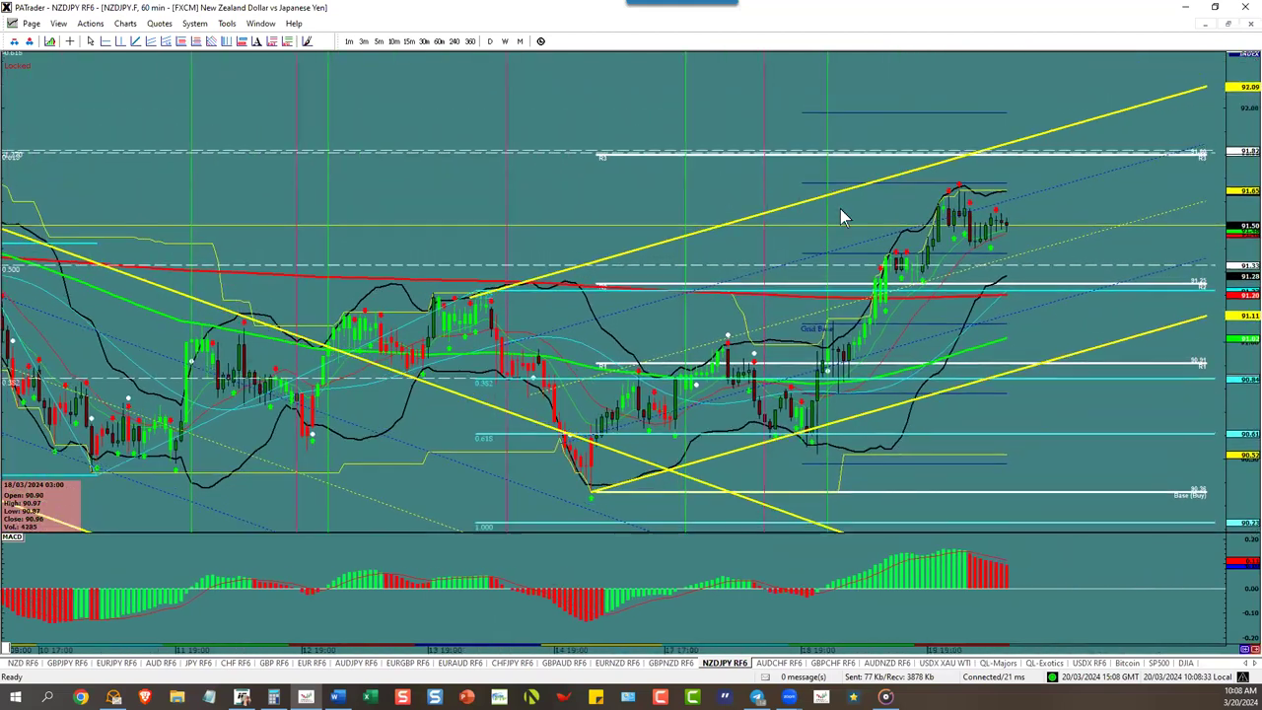